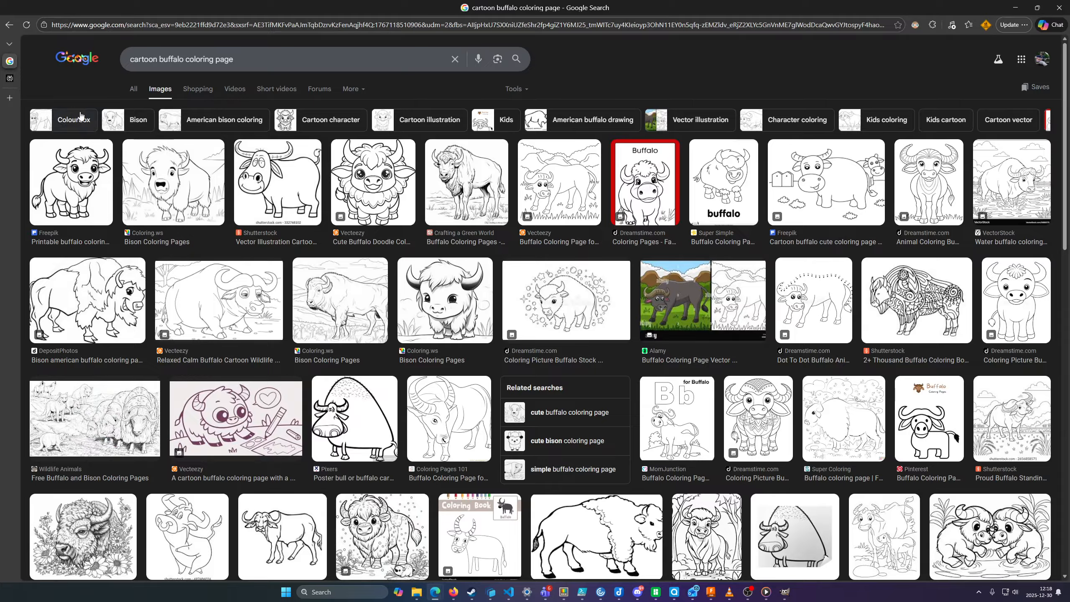
Switch to the browser page with the generated serious-looking cartoon buffalo and look over the image
mouse_move(12, 79)
click(51, 79)
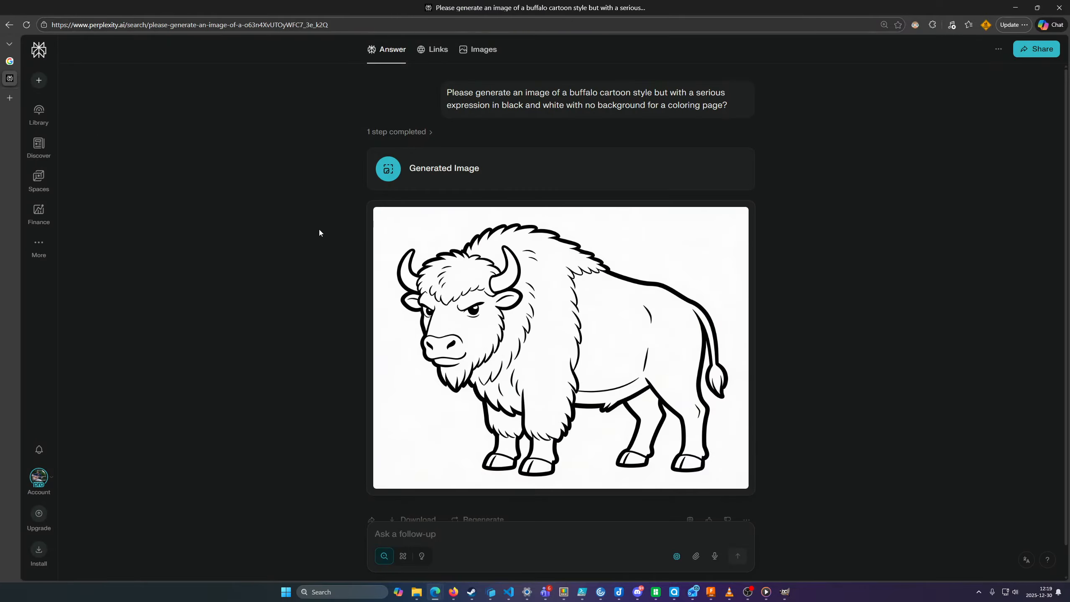
scroll(297, 238, down, 2)
scroll(297, 238, up, 2)
right_click(483, 337)
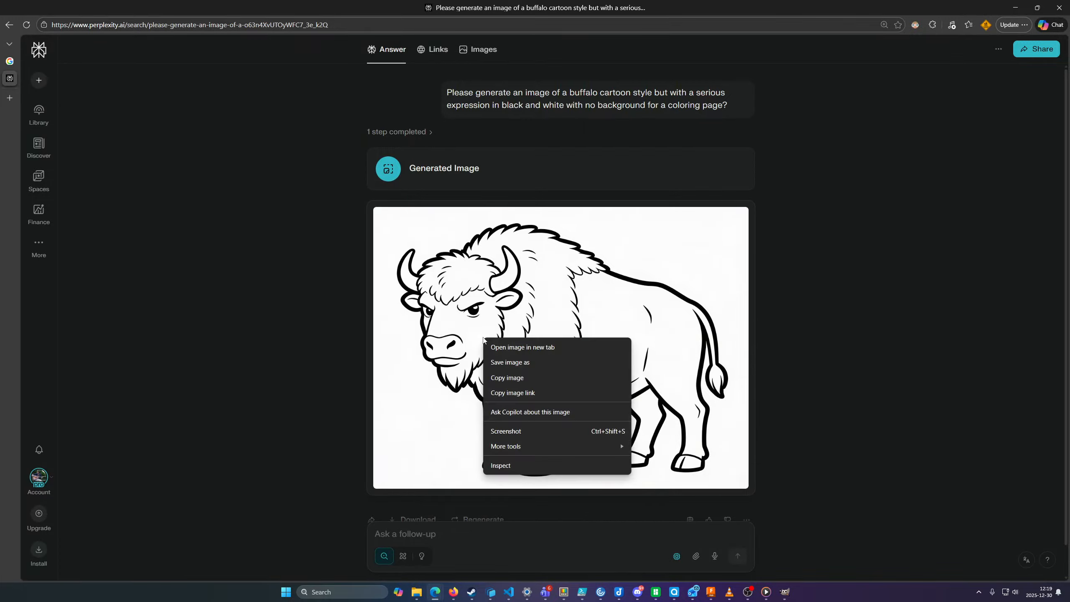
click(628, 382)
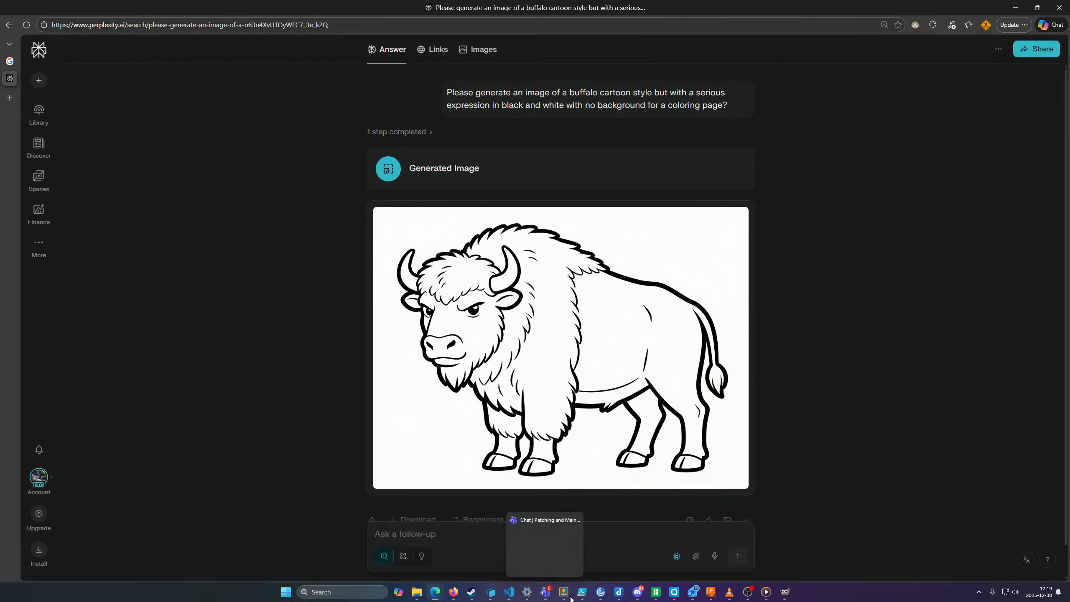
Switch to GIMP and search the recent files for "buff" in the Open Image dialog
click(786, 592)
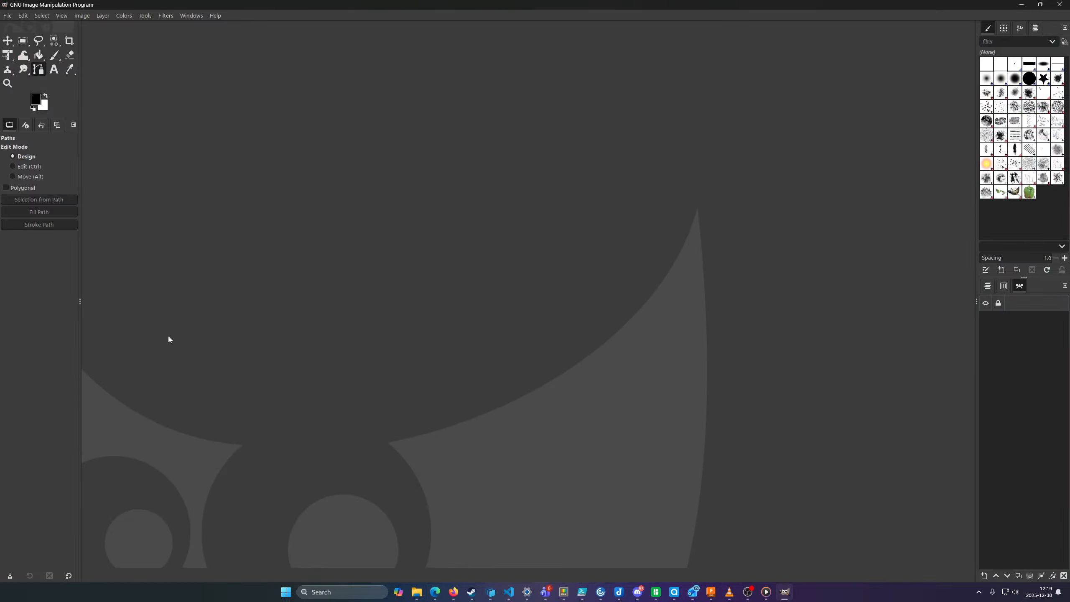
click(8, 16)
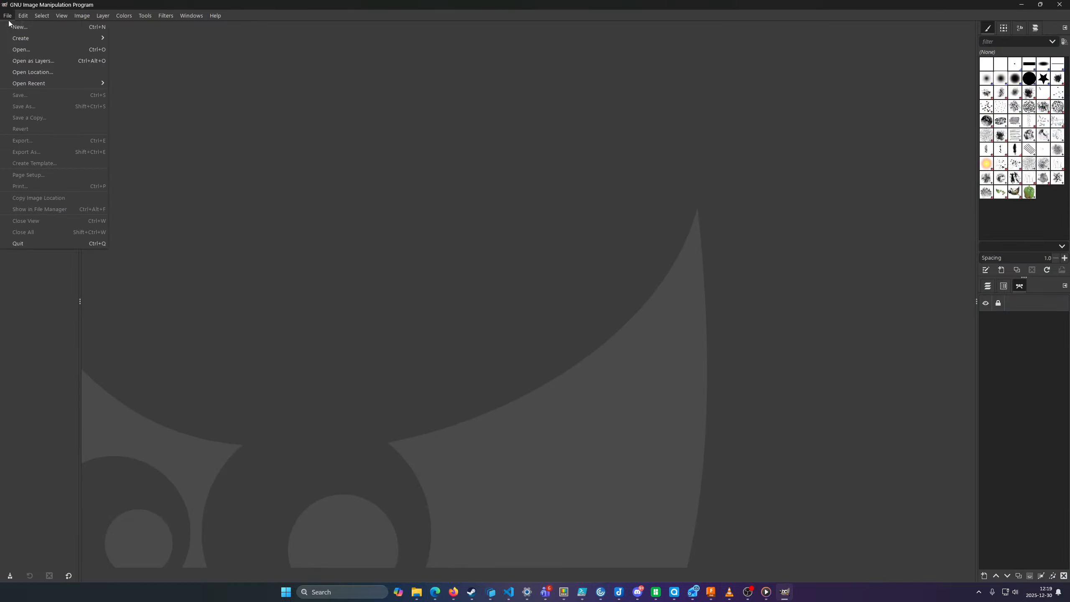
click(33, 47)
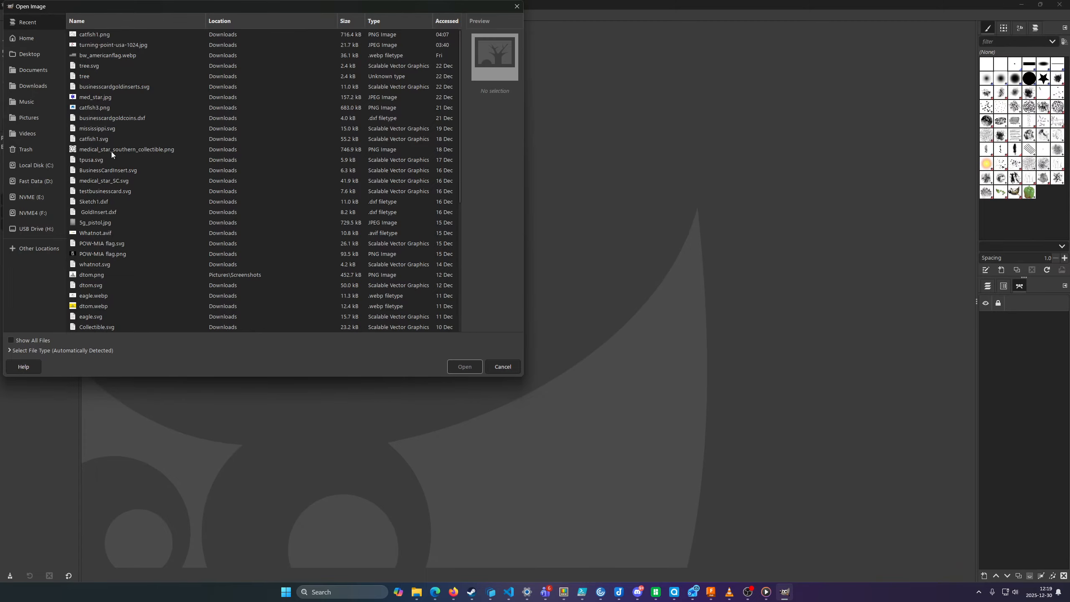
click(112, 88)
text(b)
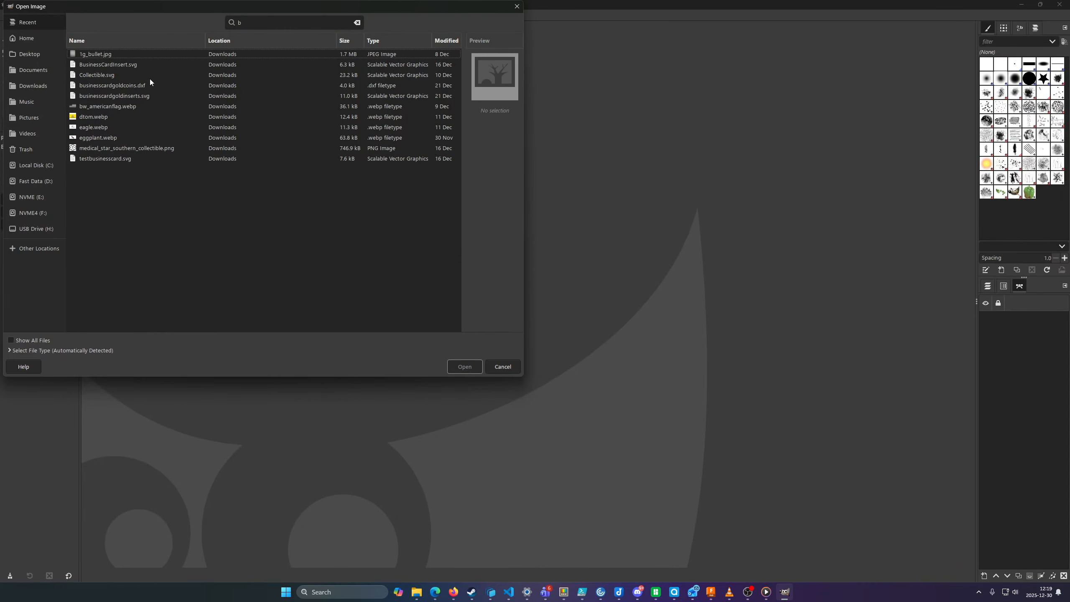
text(uff)
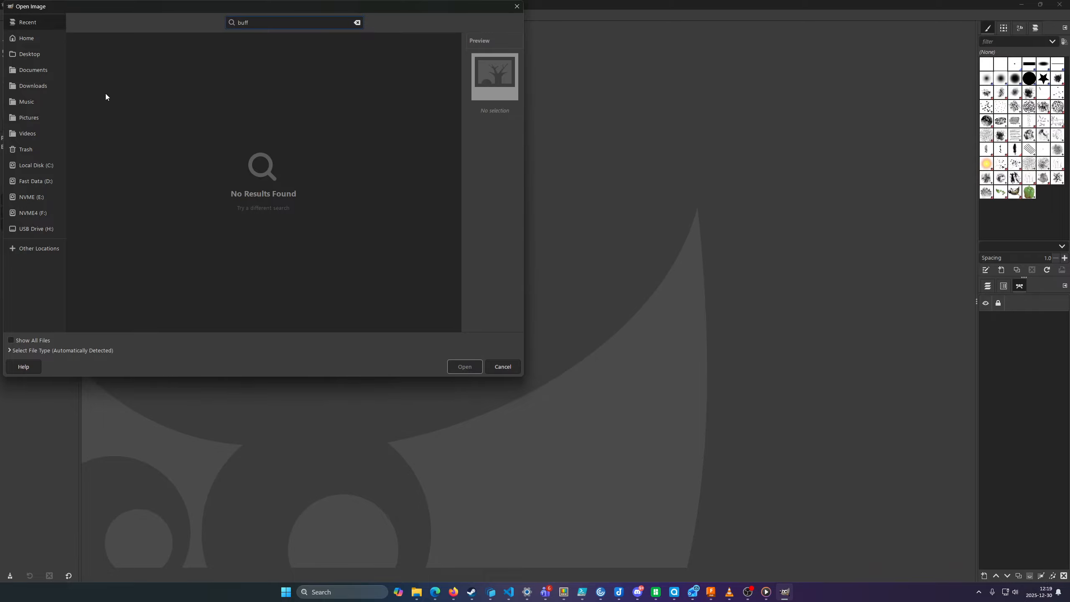
Search the Downloads folder for "buff" and open buffalo.png
click(39, 85)
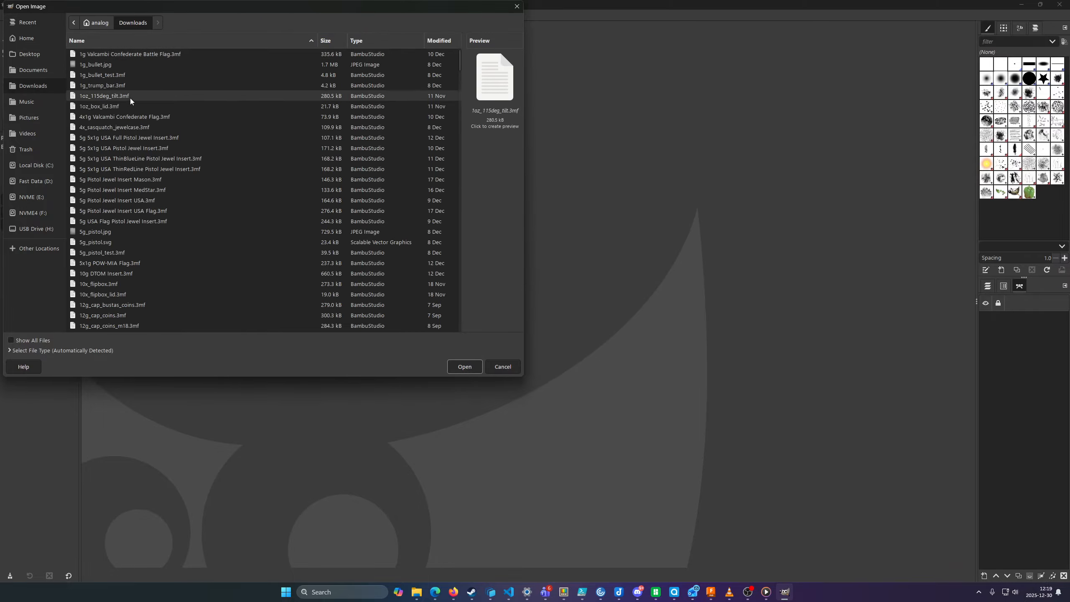
text(buff)
click(120, 54)
click(465, 368)
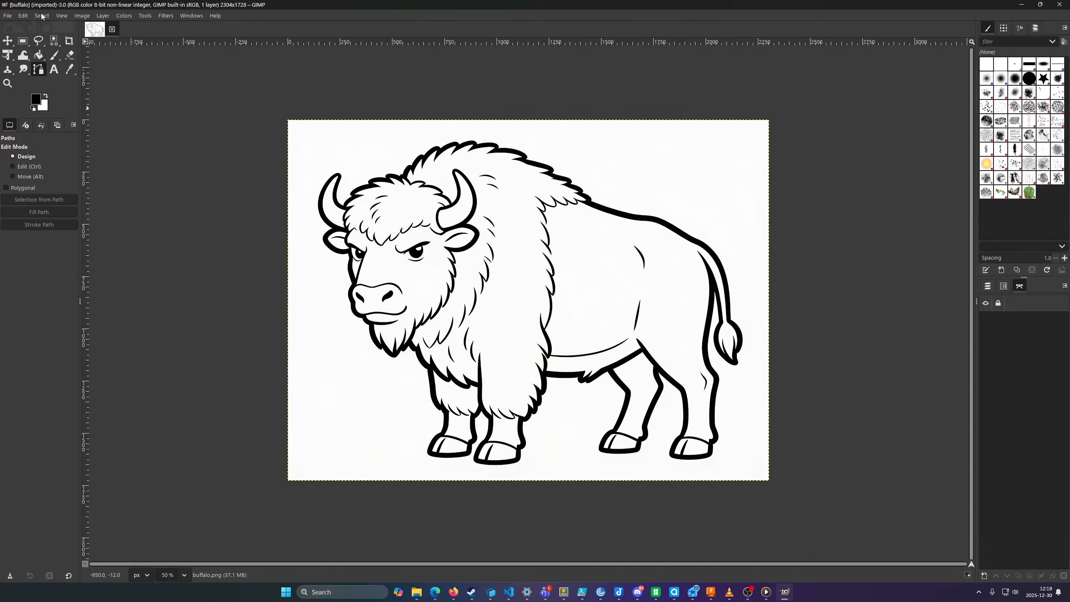
Select all of the buffalo's black line work by color
click(42, 16)
click(56, 73)
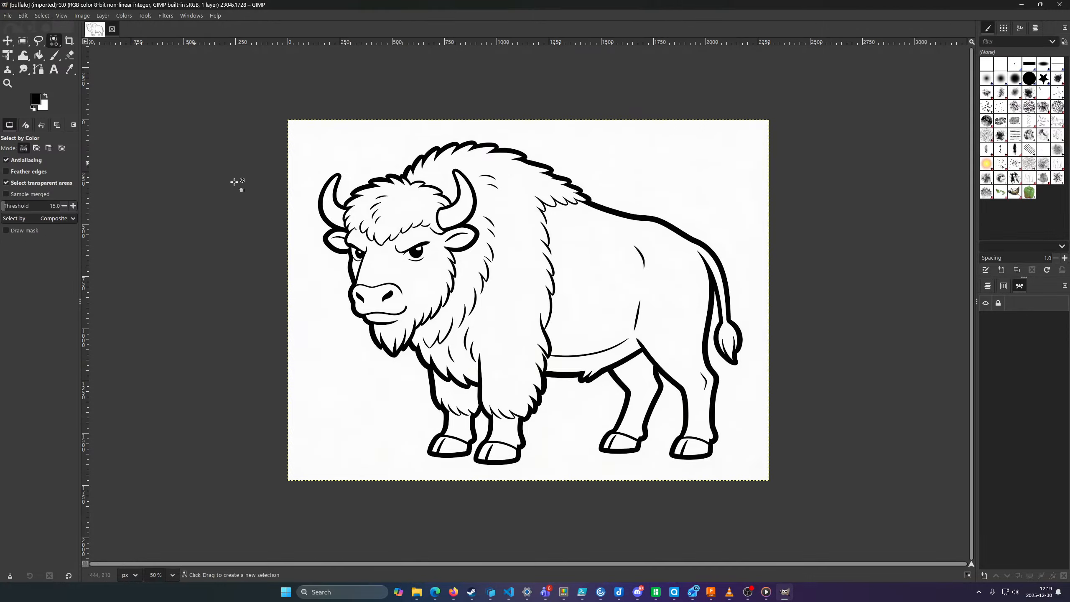
click(335, 227)
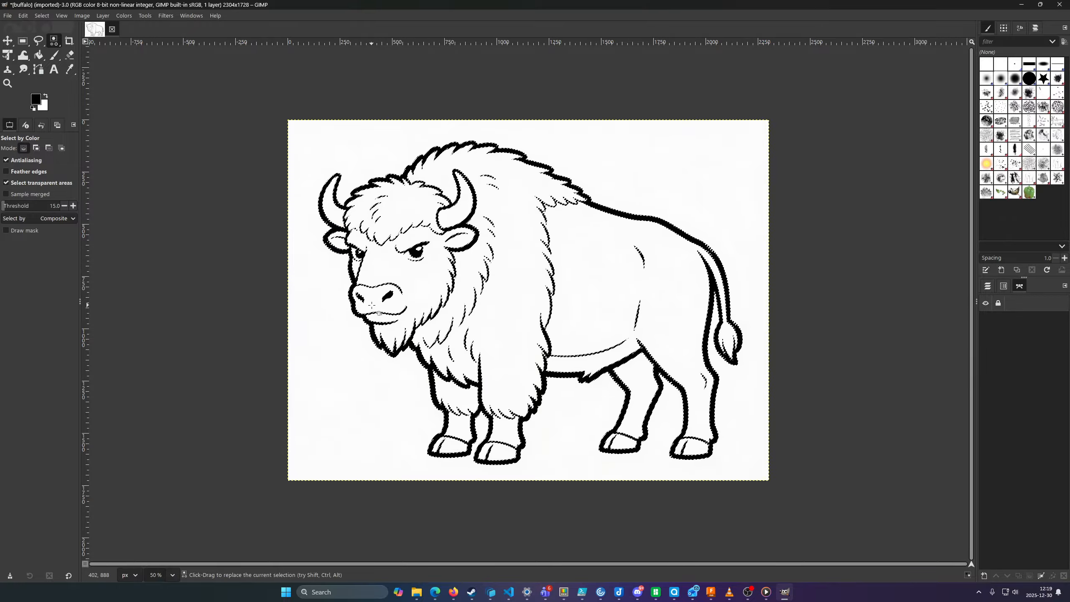
Check the selection edge around the muzzle and grow the selection by 1 px
ctrl+scroll(388, 303, up, 8)
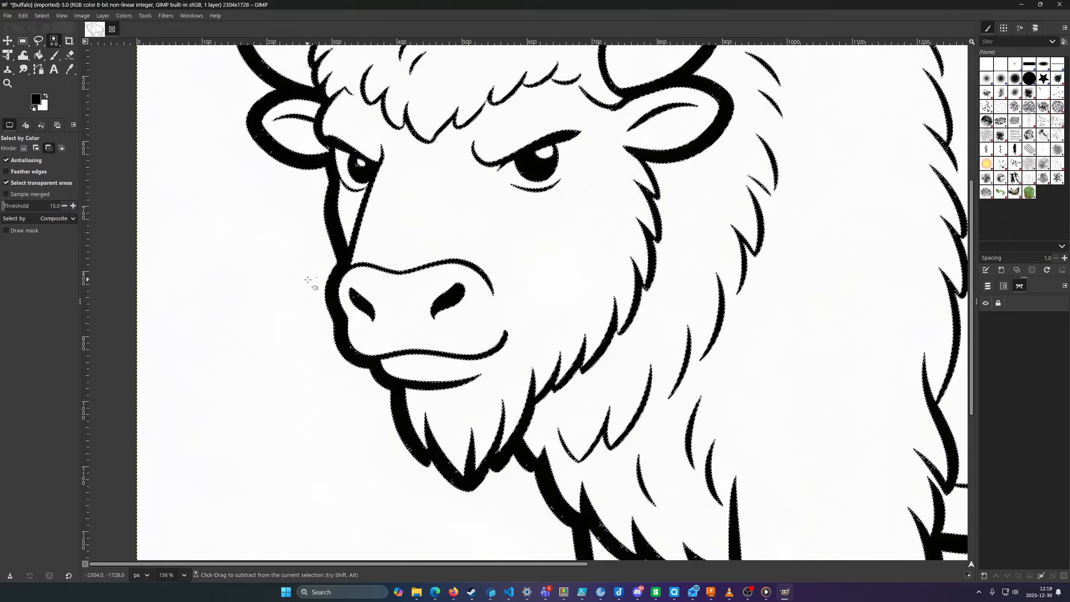
ctrl+scroll(309, 279, up, 5)
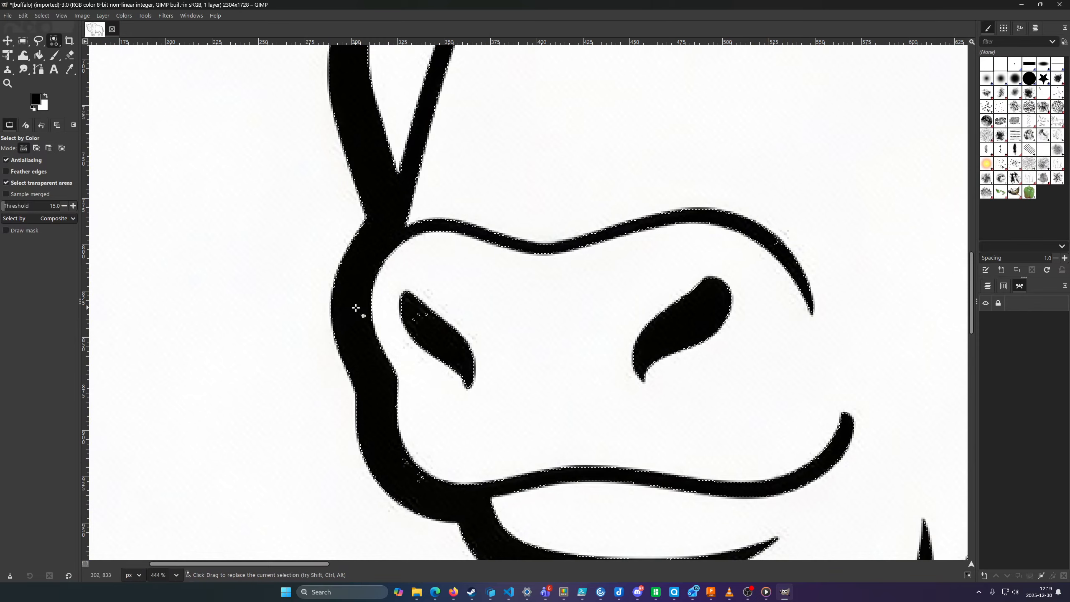
middle_drag(343, 313, 294, 239)
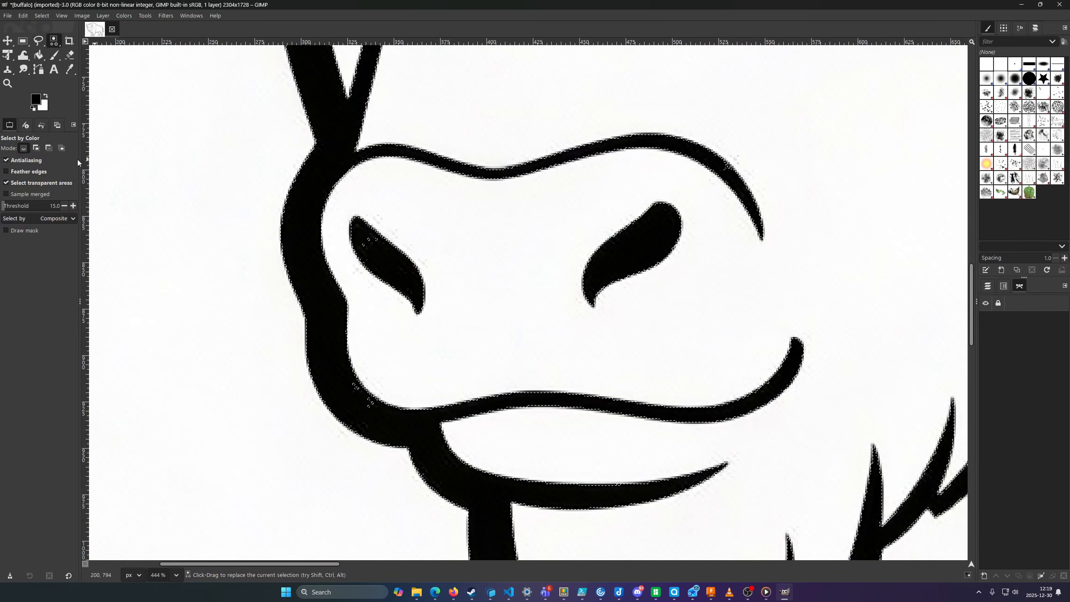
click(42, 15)
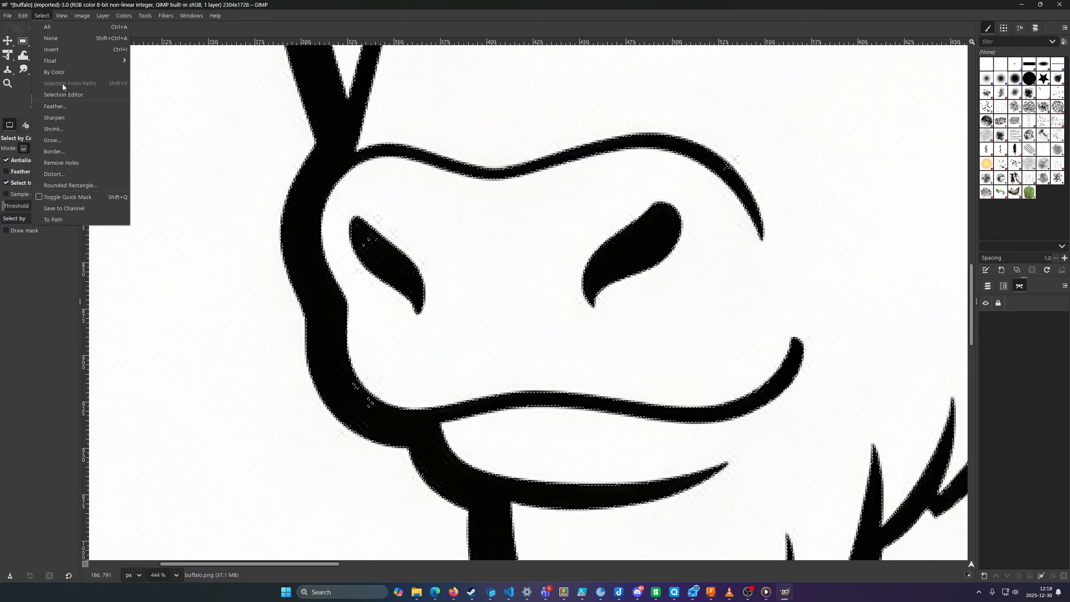
click(57, 139)
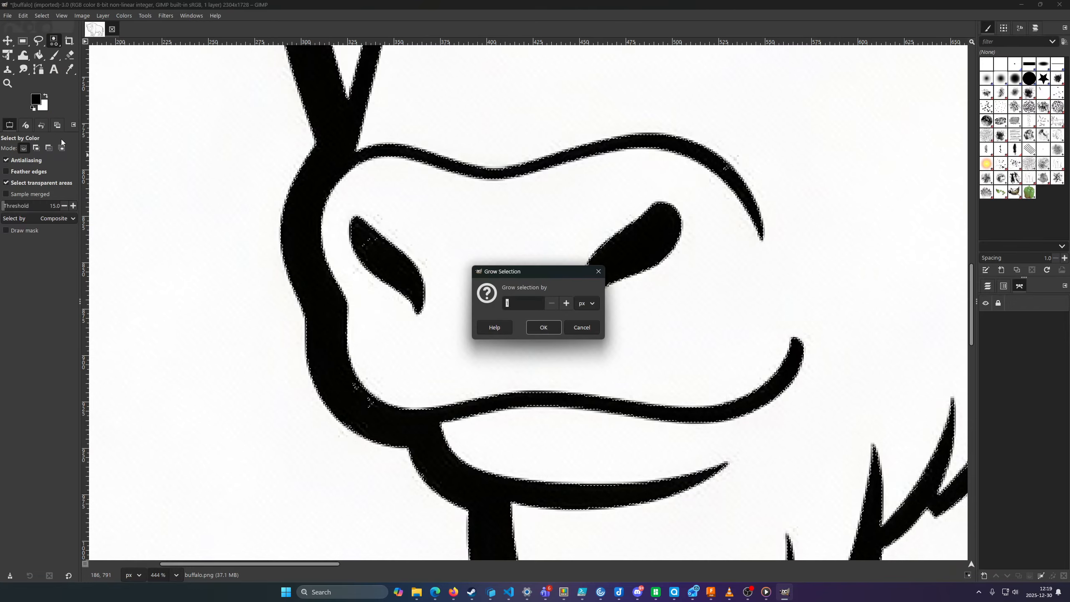
click(546, 328)
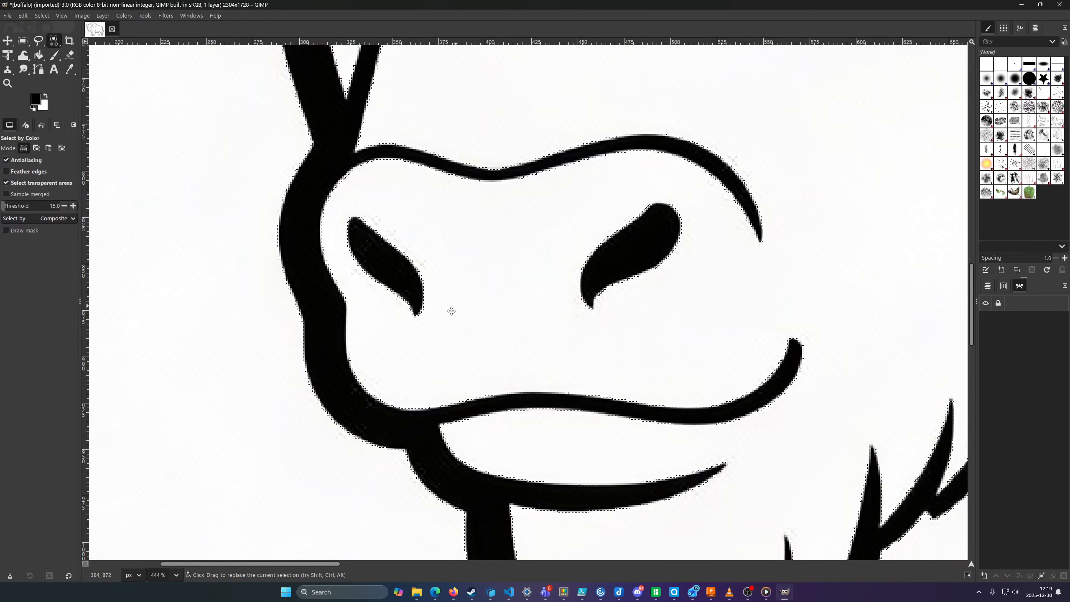
Examine the grown selection's edges along the muzzle, beard and mane, and over the whole buffalo
shift+scroll(448, 306, right, 3)
scroll(497, 352, down, 5)
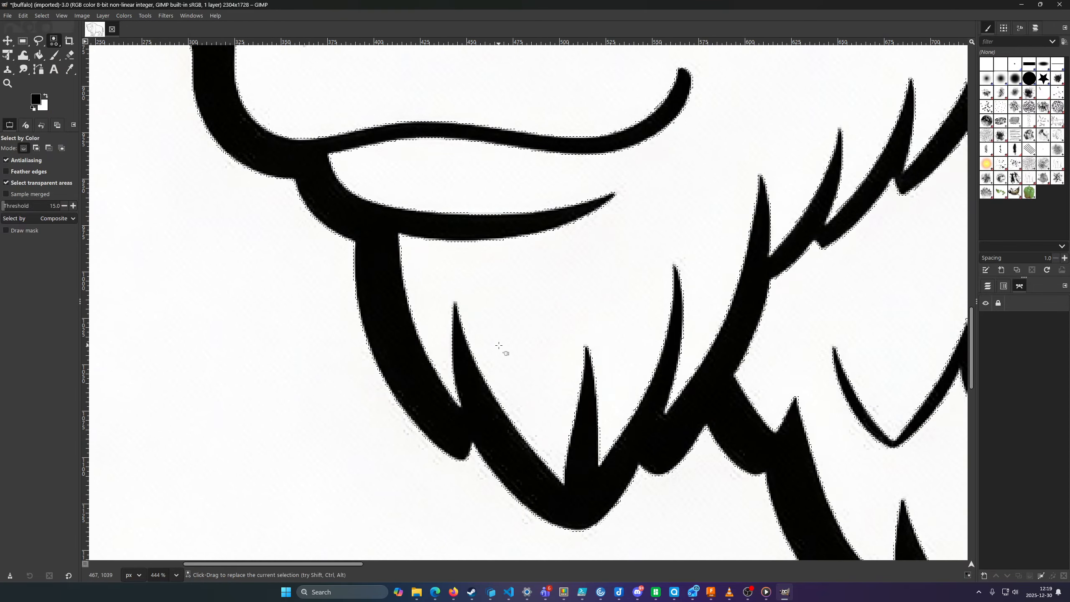
shift+scroll(463, 342, right, 3)
ctrl+scroll(555, 284, down, 4)
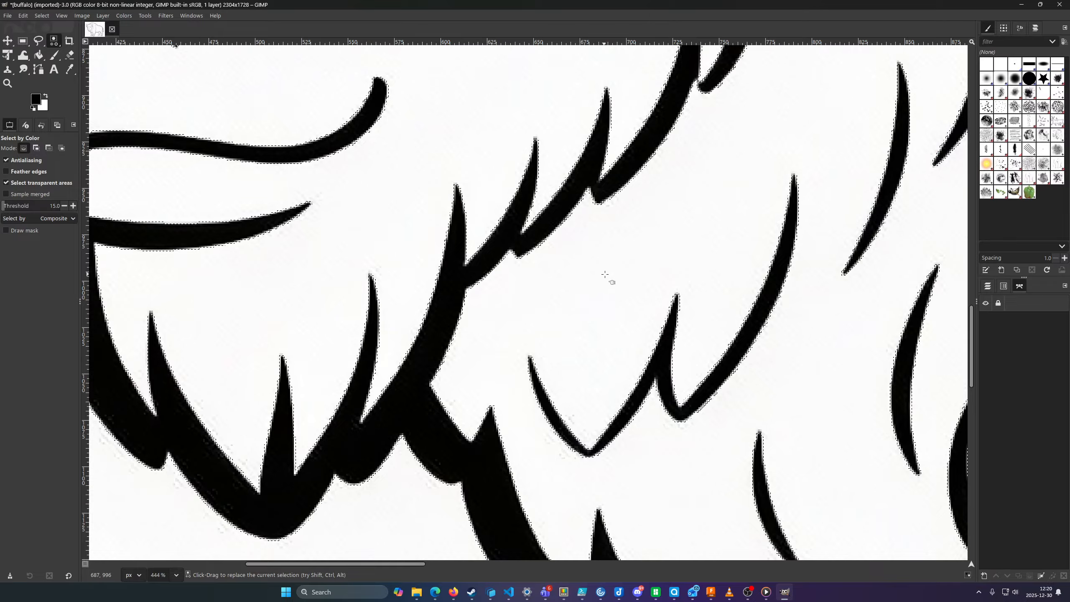
ctrl+scroll(570, 299, down, 5)
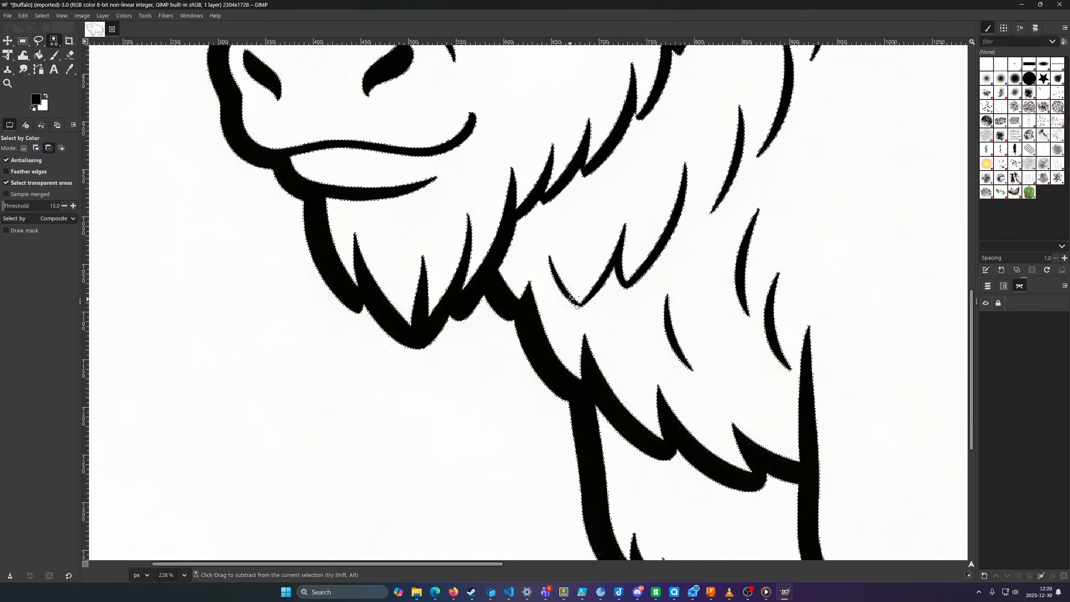
ctrl+scroll(386, 415, up, 3)
ctrl+scroll(357, 289, down, 2)
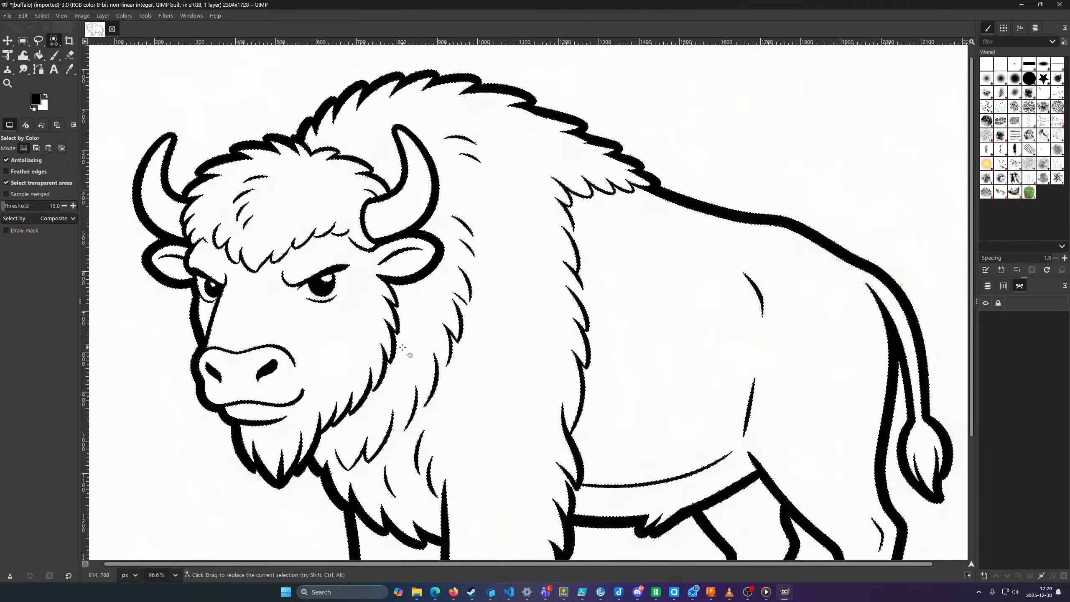
ctrl+scroll(328, 232, down, 2)
scroll(287, 232, up, 3)
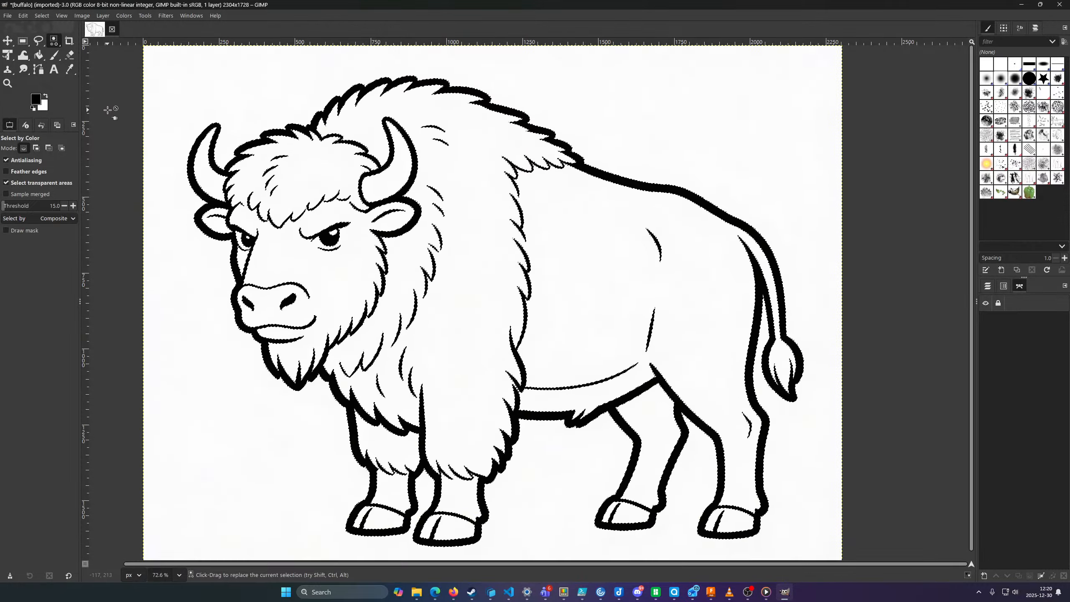
Convert the line-work selection to a path and display it in the list of paths
click(42, 16)
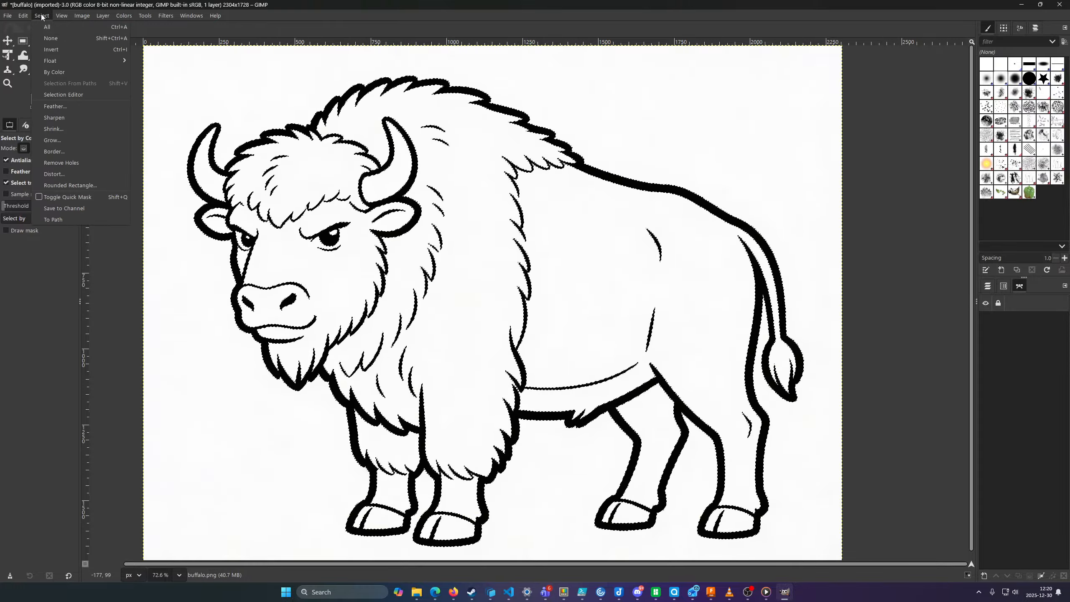
click(66, 218)
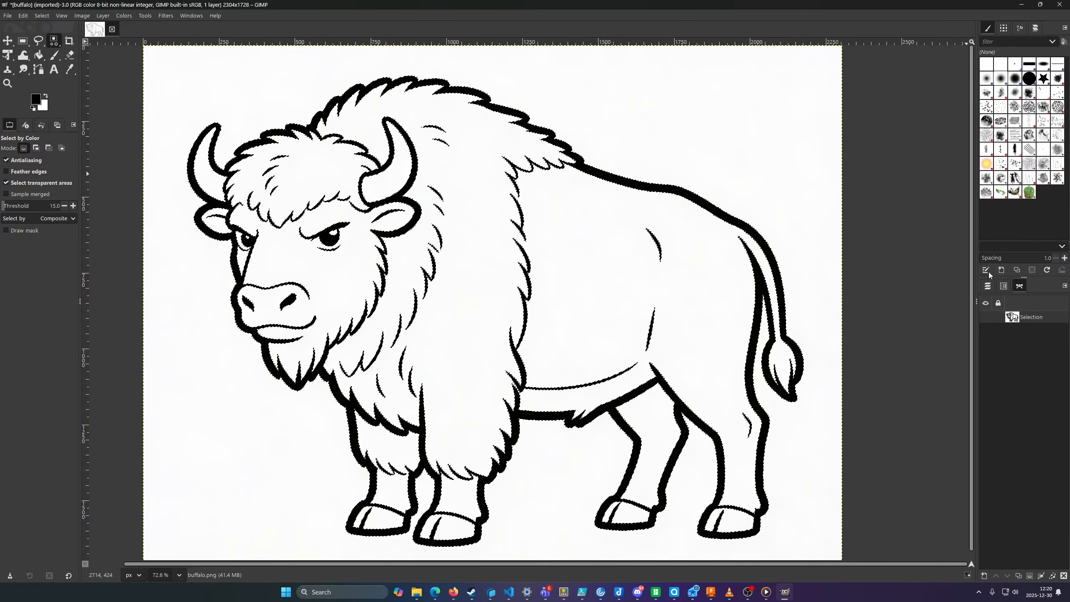
click(987, 286)
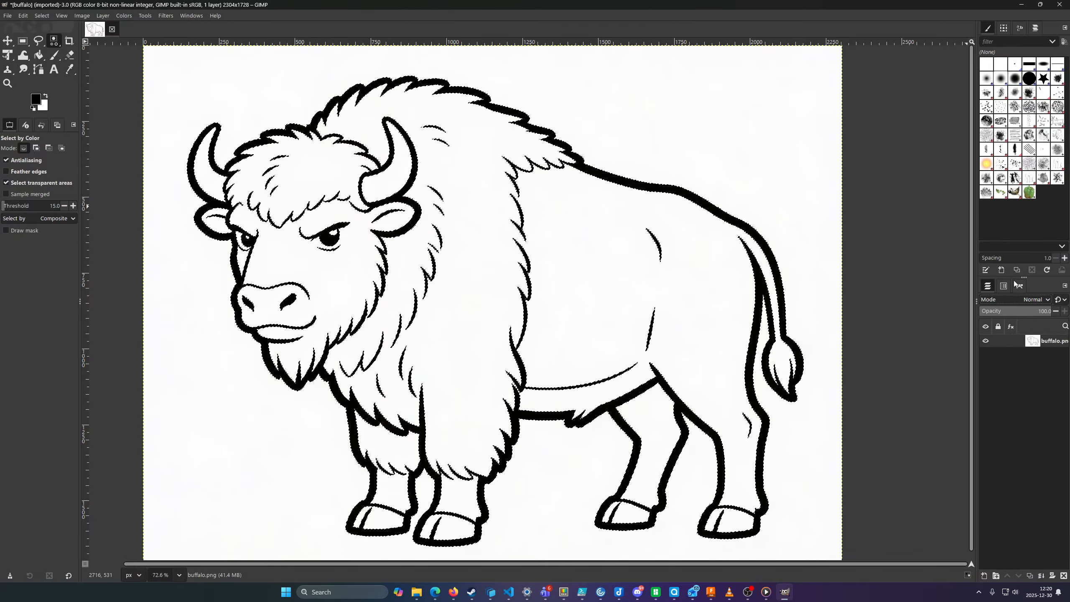
click(1003, 287)
click(1023, 287)
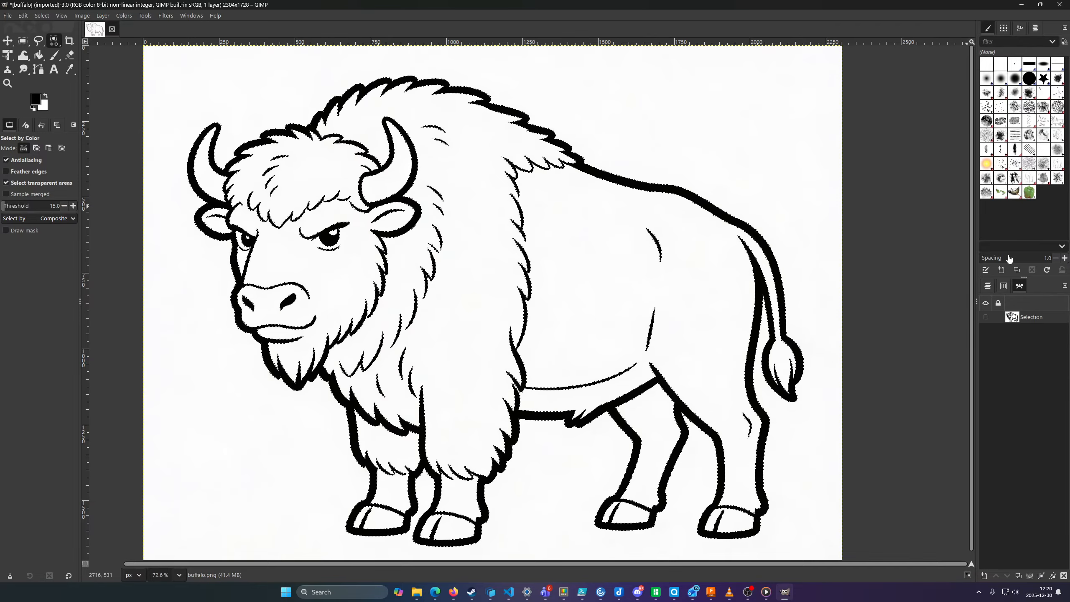
Export the buffalo path to the Downloads folder as buffalo.svg
right_click(1012, 321)
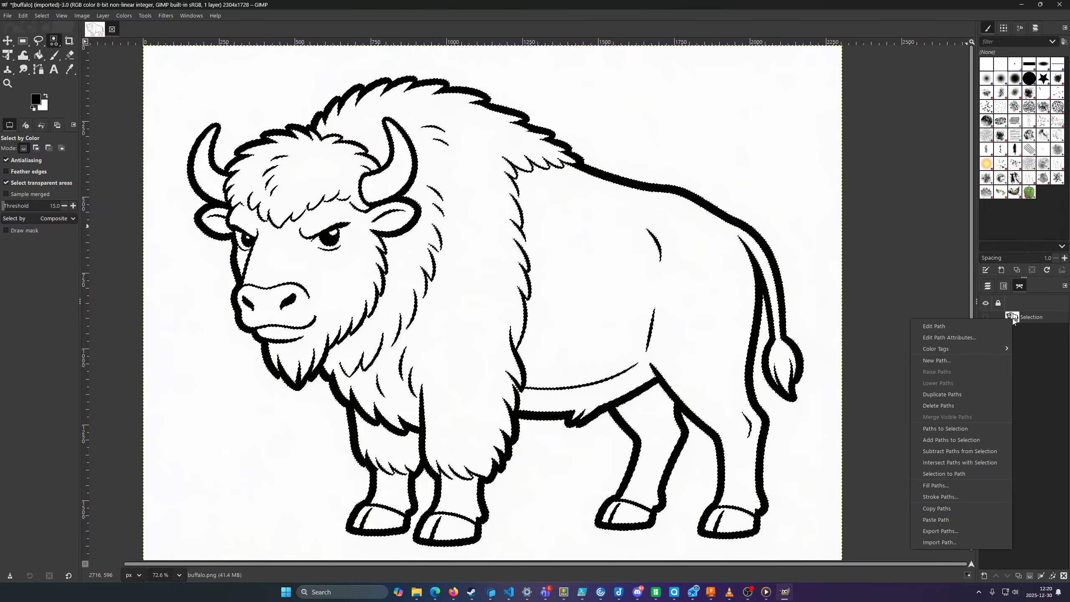
click(942, 532)
text(buffalo.svg)
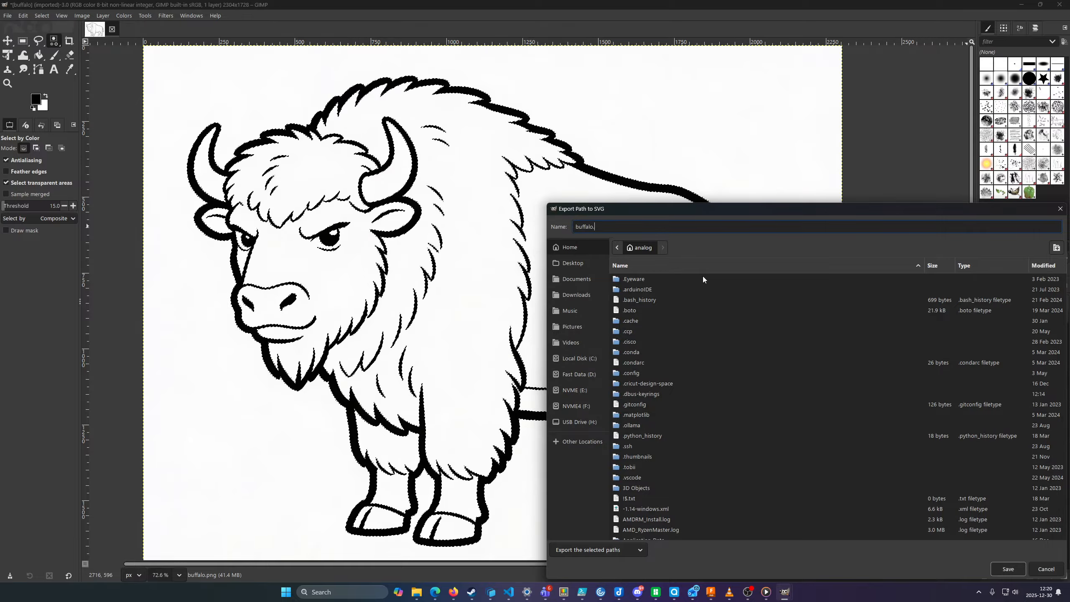
click(573, 295)
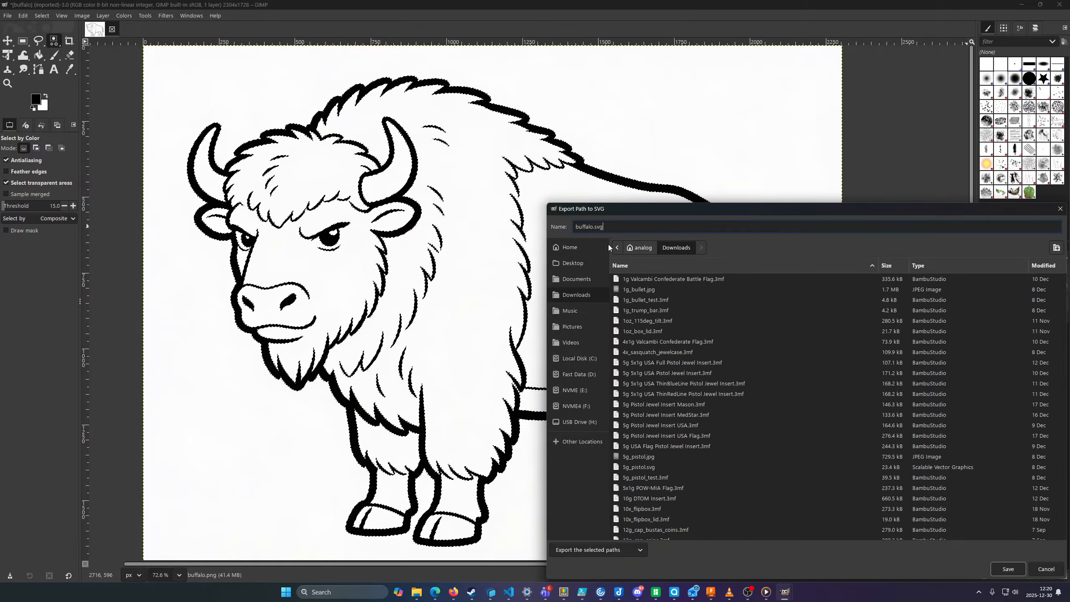
click(1007, 569)
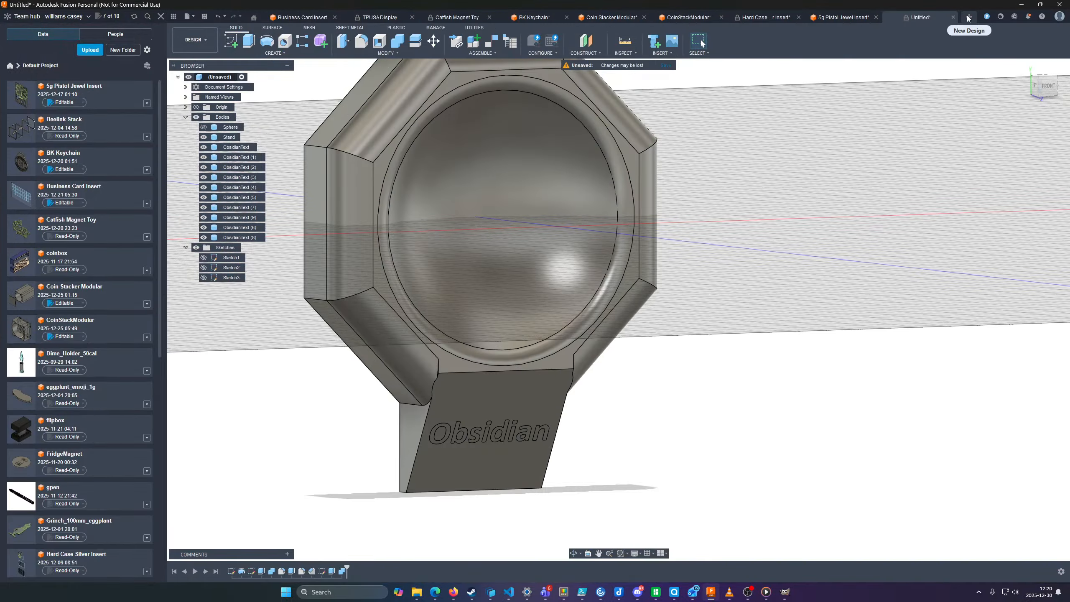
Switch to Fusion, create a new design and start a sketch on the front plane
click(968, 18)
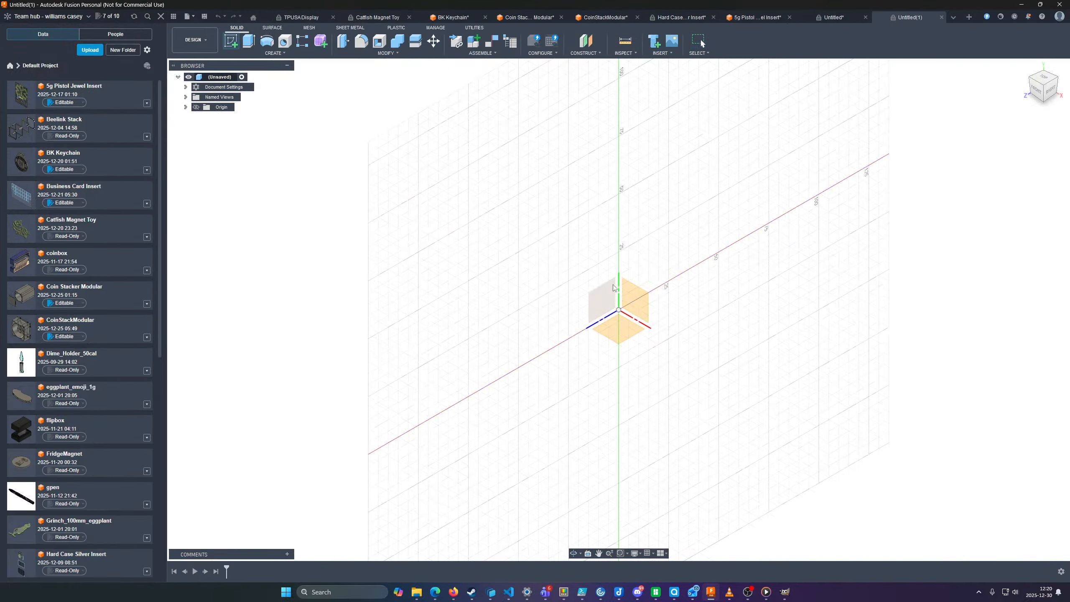
click(1036, 92)
click(636, 284)
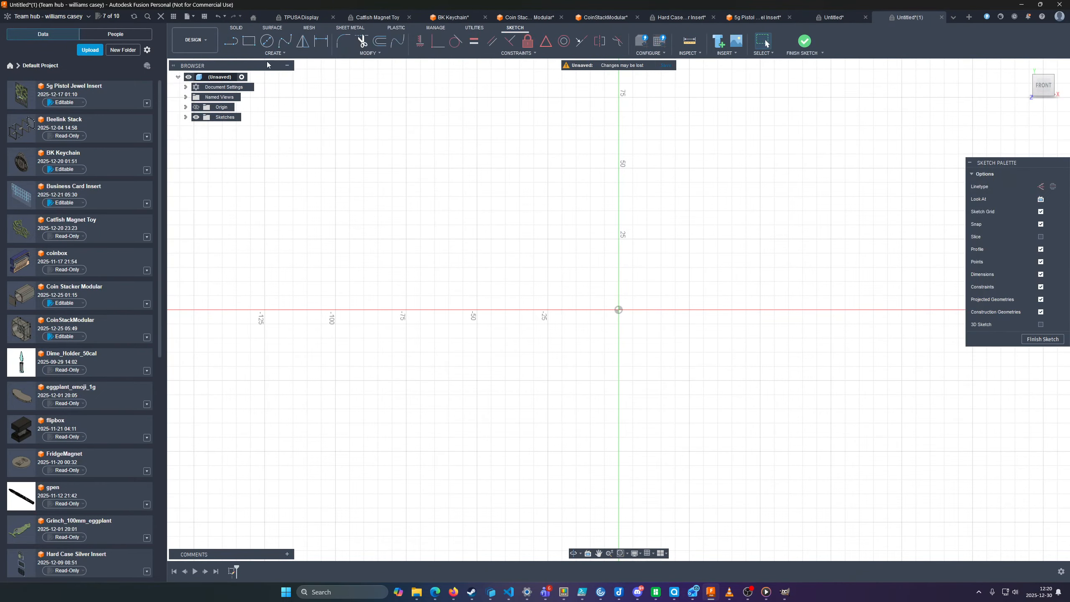
Insert the buffalo.svg file from the computer's Downloads folder into the sketch
click(723, 53)
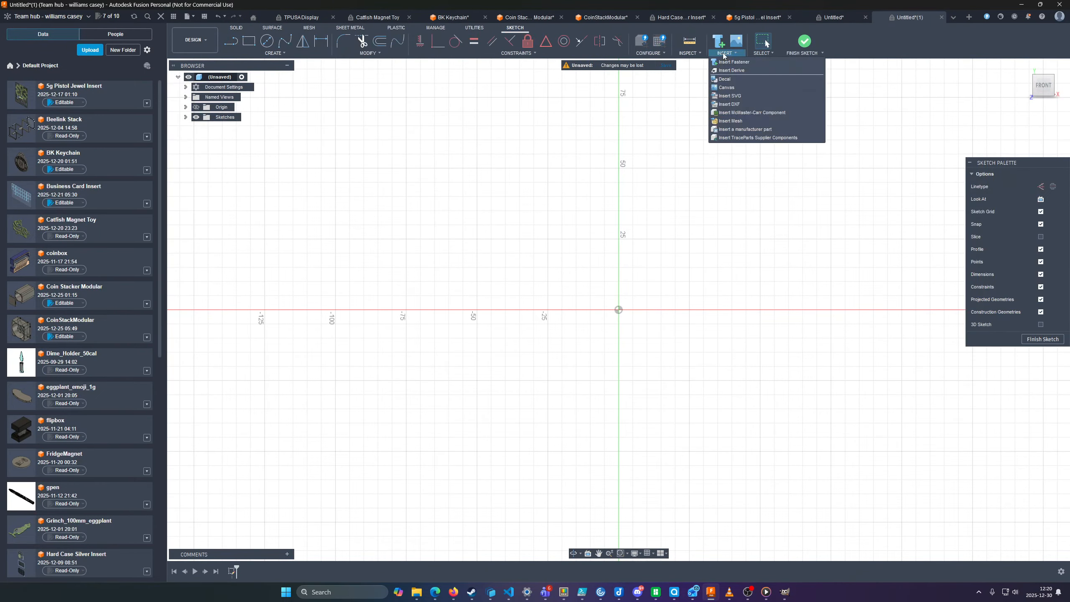
click(736, 95)
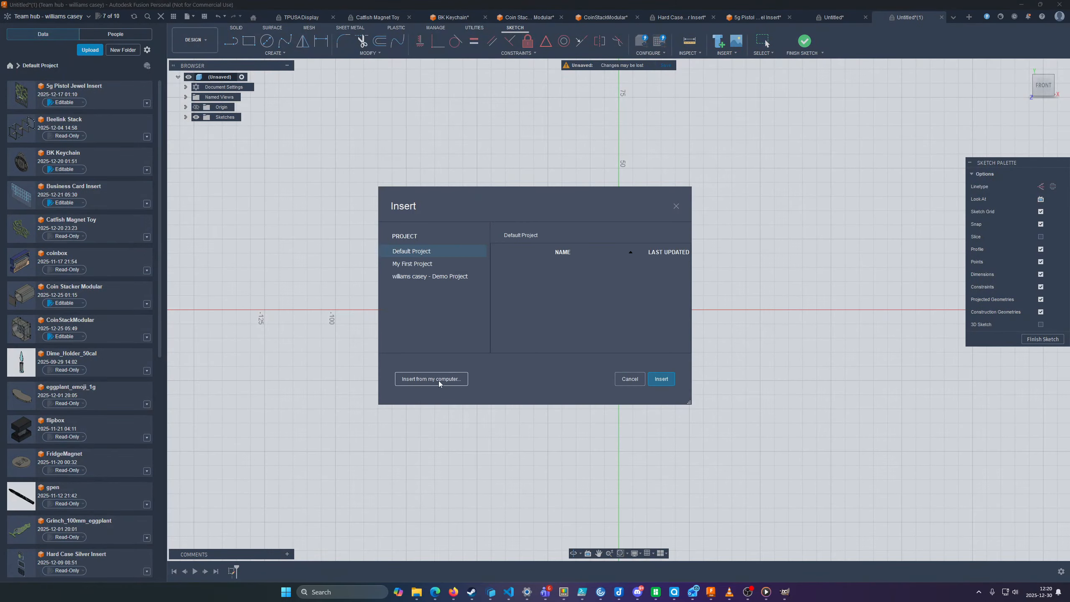
click(431, 378)
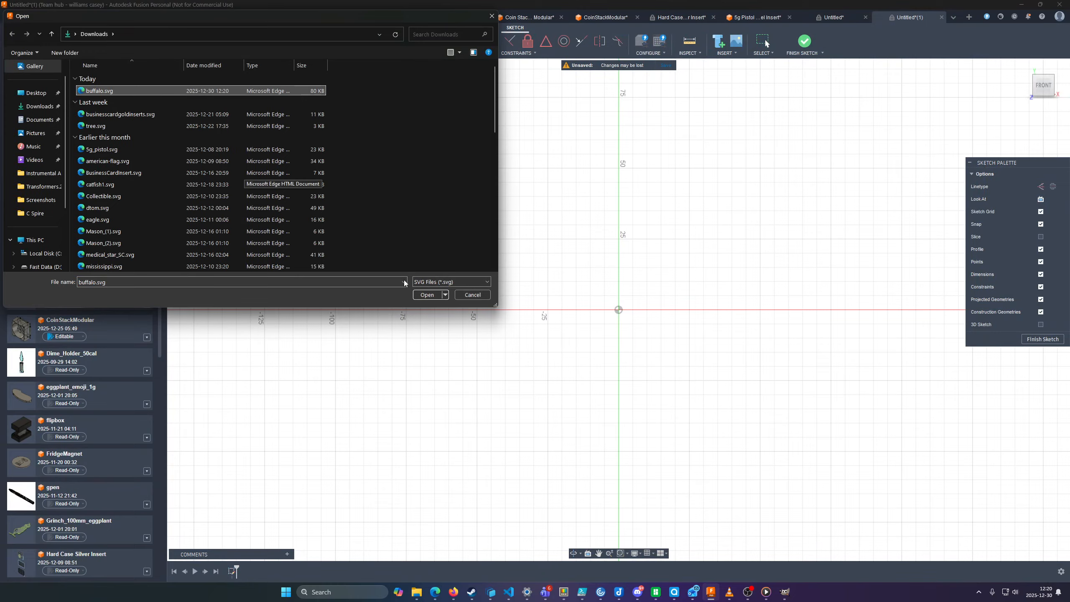
click(427, 295)
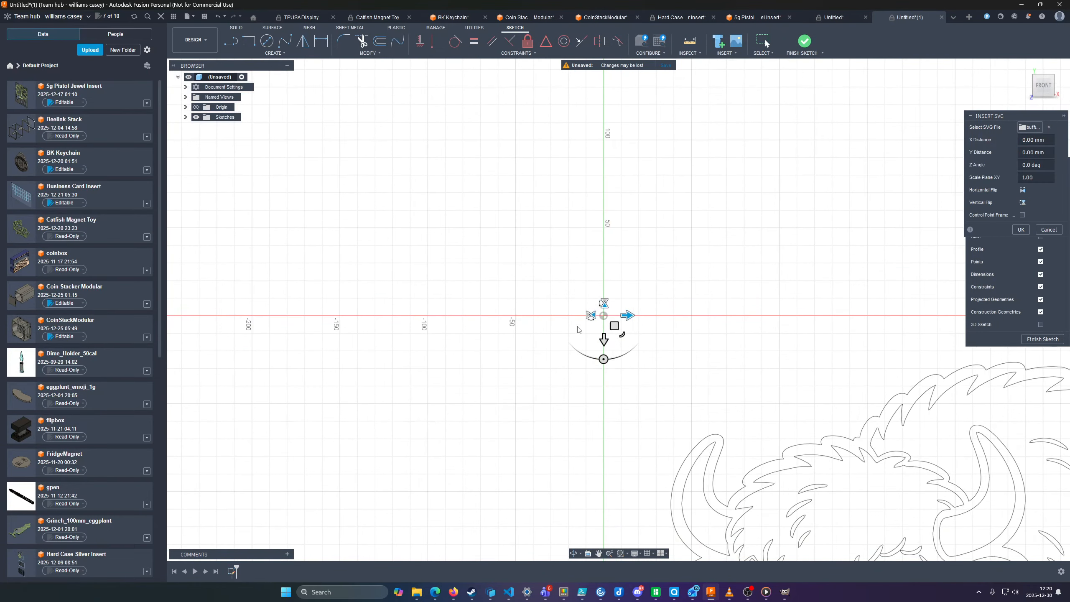
Place the buffalo drawing just above the horizontal axis beside the vertical axis, scale it to about 1.194 and accept the insertion
scroll(480, 119, up, 6)
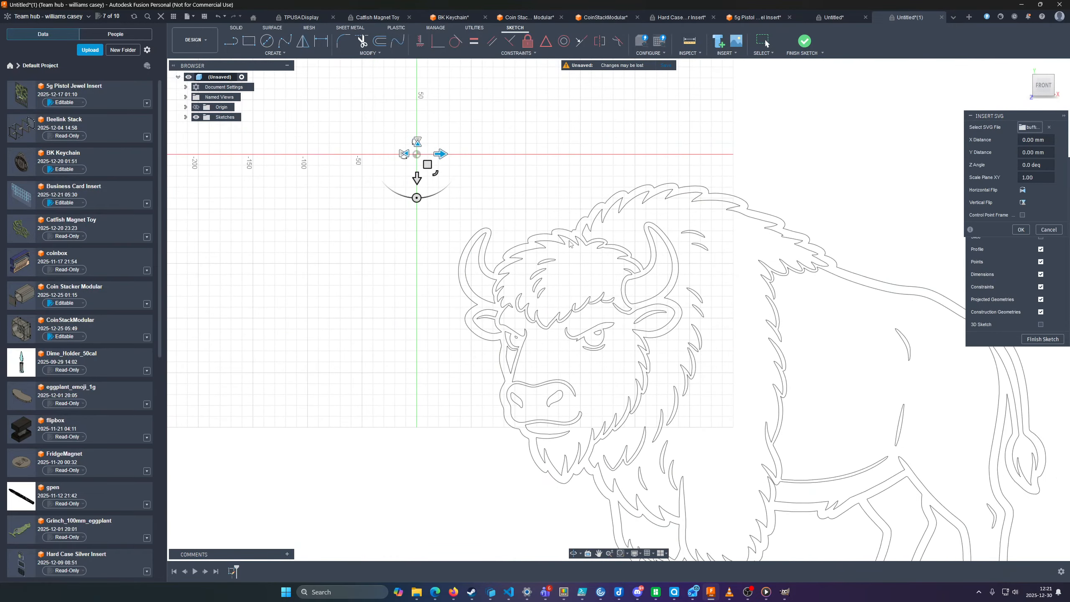
middle_drag(472, 199, 649, 443)
drag(467, 300, 464, 189)
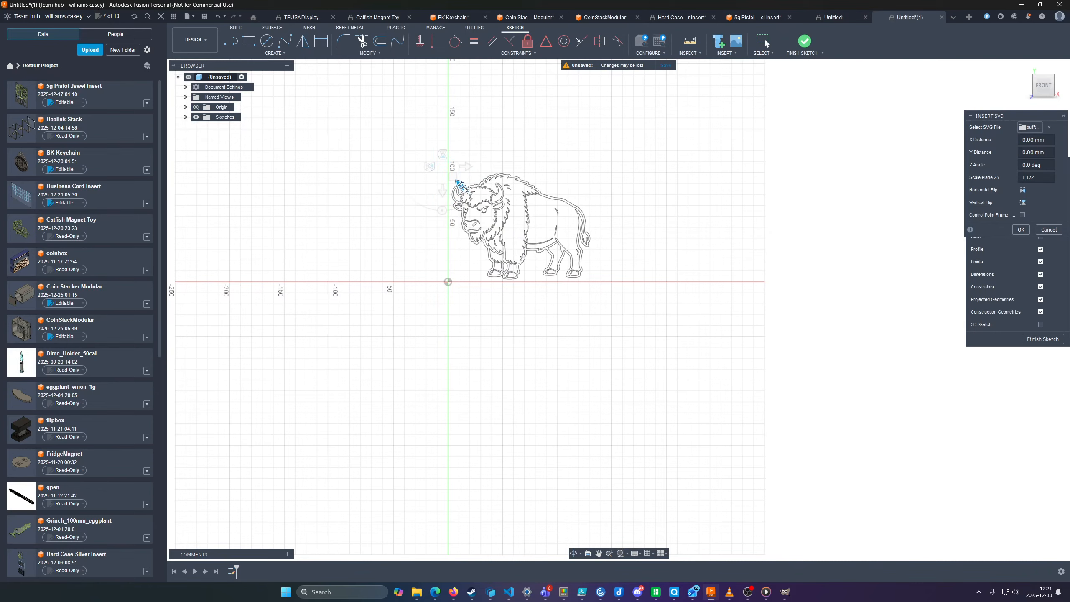
drag(464, 189, 465, 190)
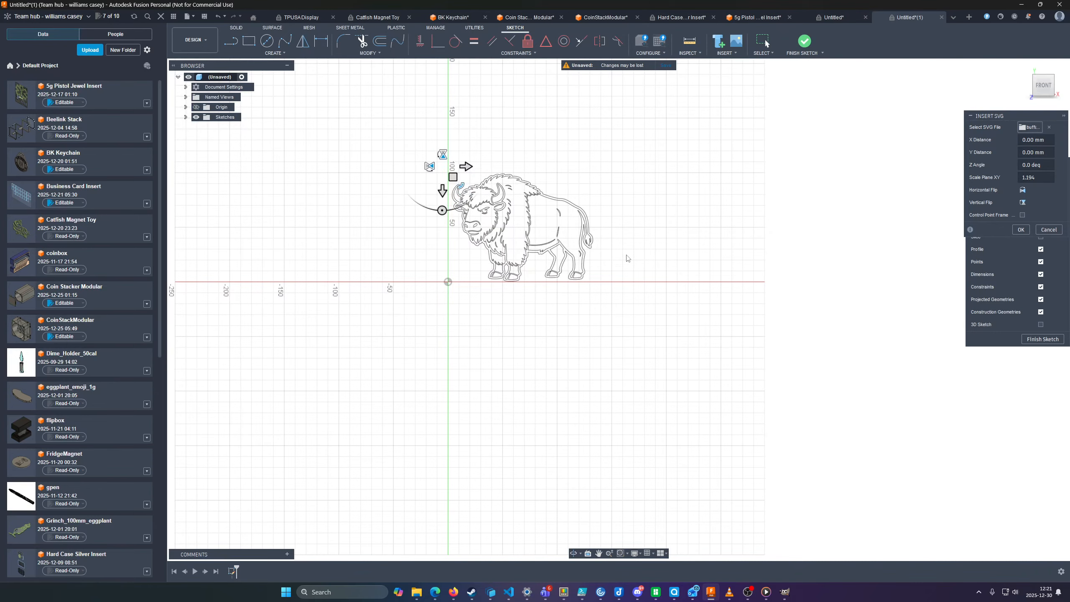
scroll(651, 270, down, 1)
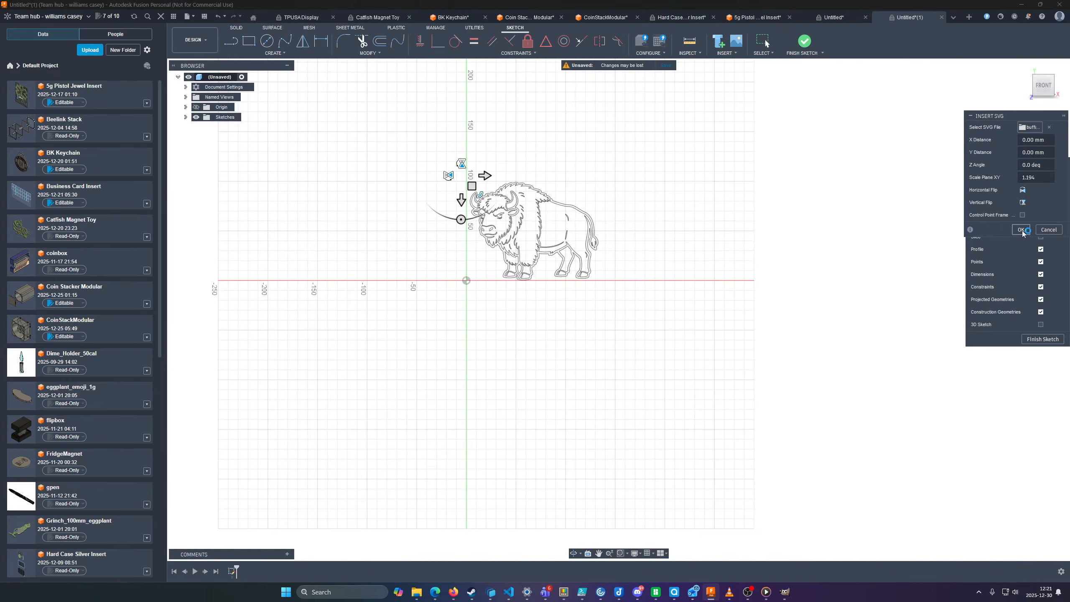
key(Return)
Extrude the buffalo's filled body, leg, hoof, outer ear and horn regions 10 mm as new bodies
scroll(493, 236, up, 5)
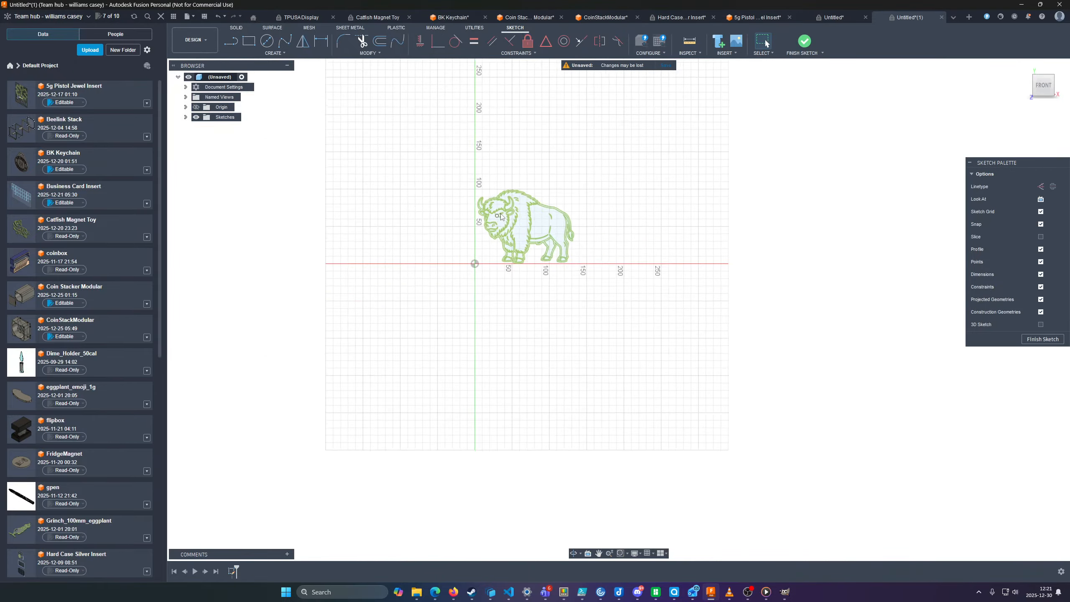
mouse_move(405, 239)
middle_down()
mouse_move(352, 385)
mouse_move(359, 331)
middle_up()
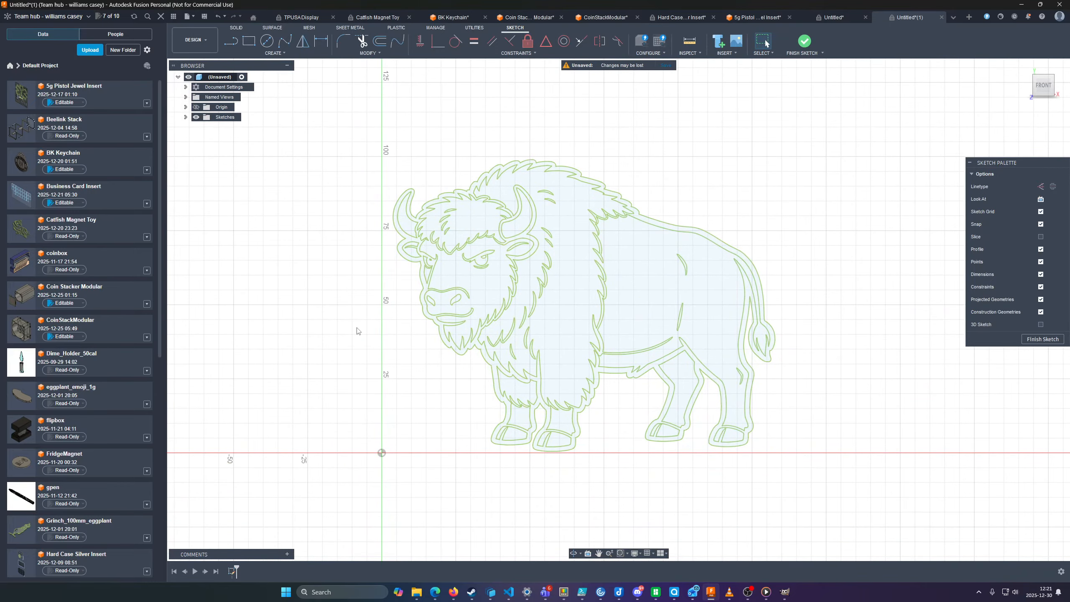
click(481, 287)
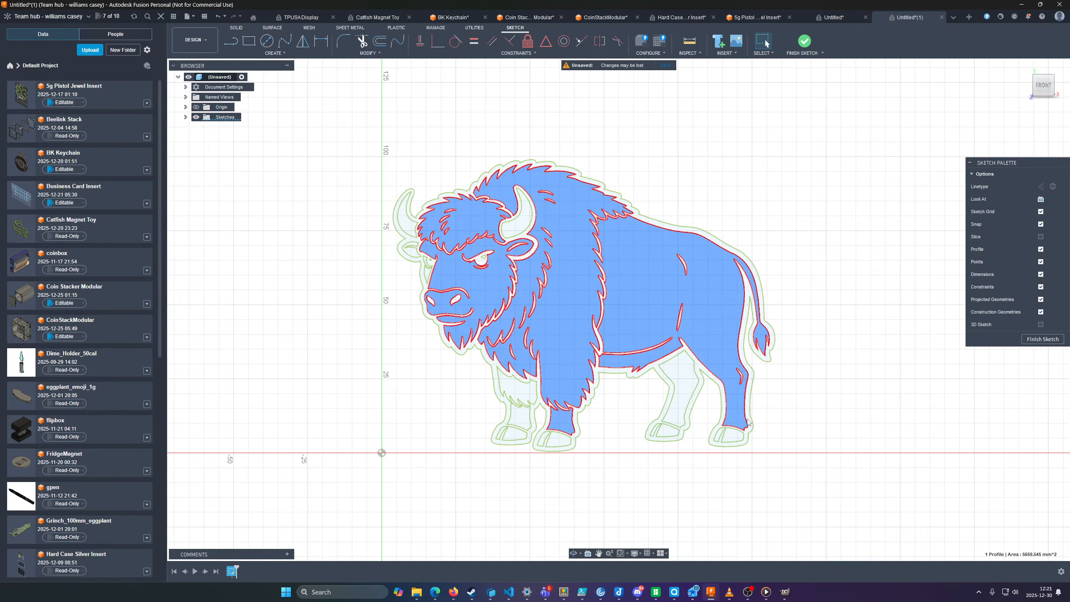
ctrl+click(690, 391)
ctrl+click(515, 397)
ctrl+click(512, 436)
ctrl+click(555, 440)
ctrl+click(664, 431)
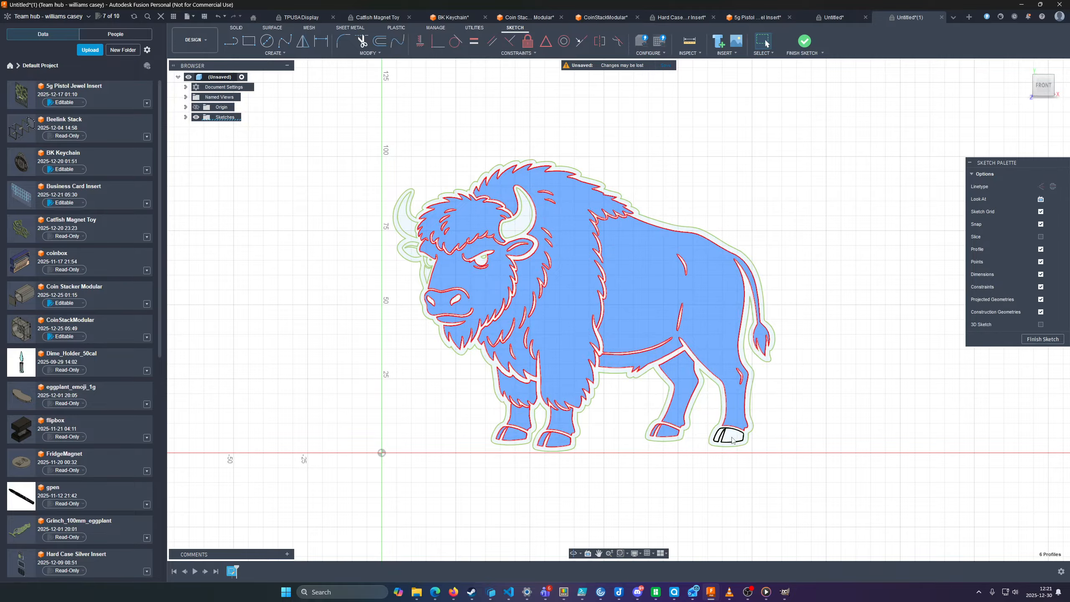
ctrl+click(409, 249)
ctrl+click(405, 207)
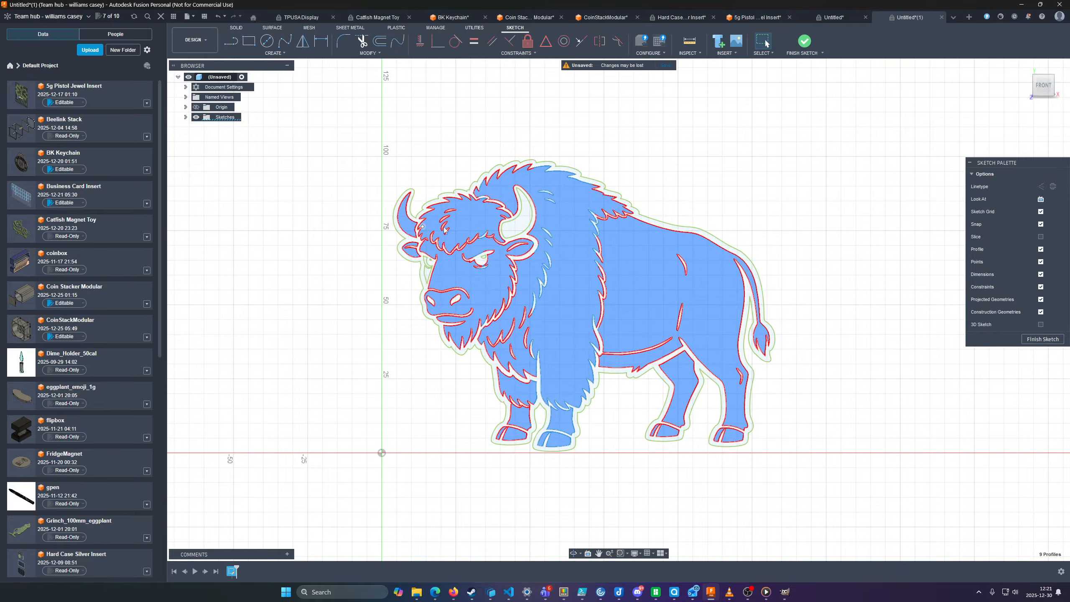
ctrl+click(521, 227)
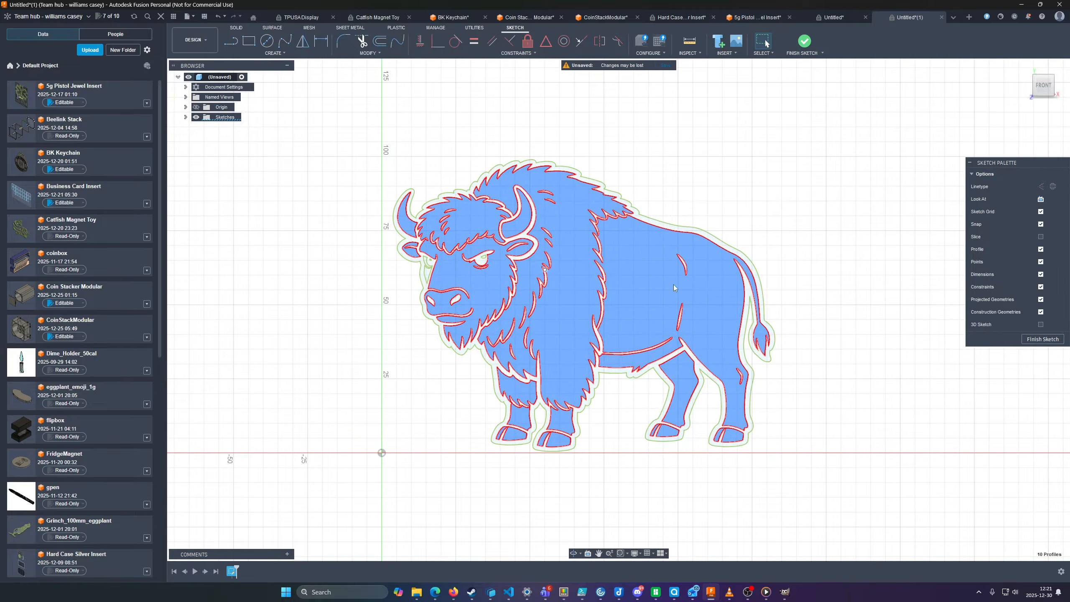
key(e)
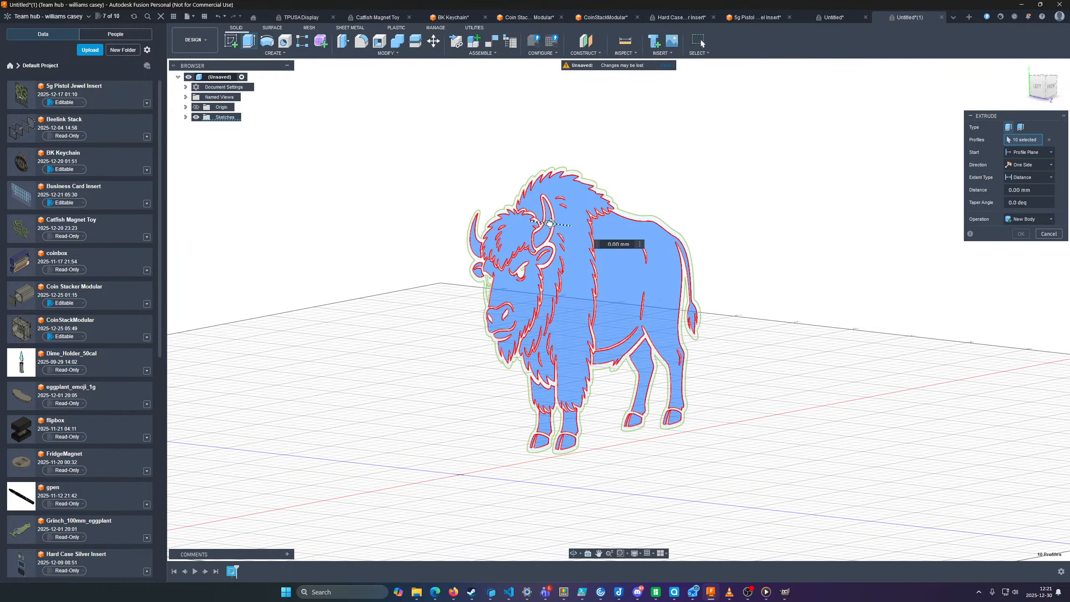
text(10)
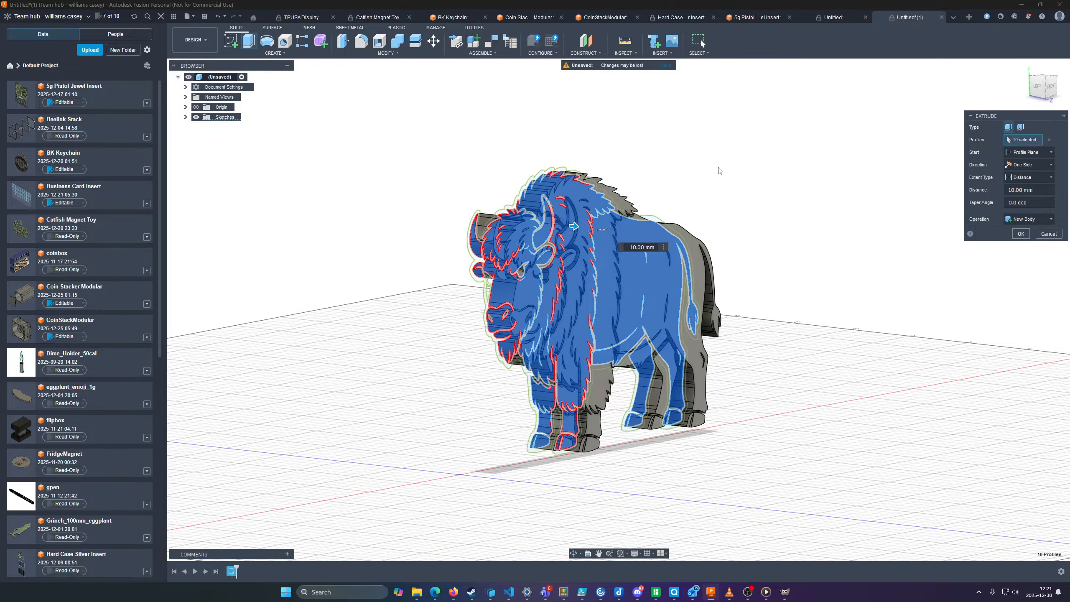
key(Return)
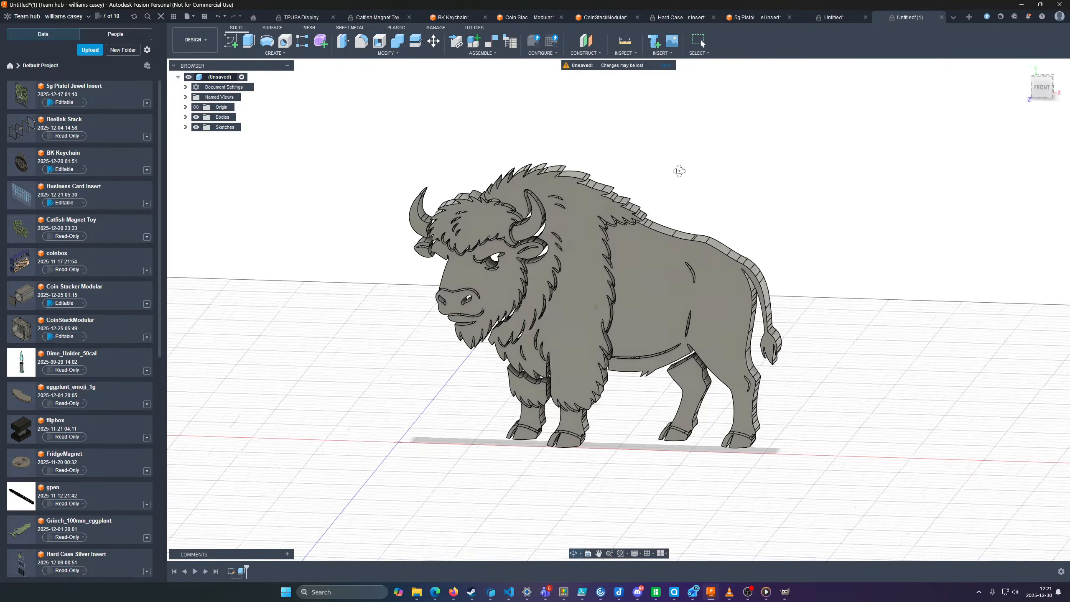
Reopen the buffalo sketch for editing and select the thick outer outline and the near eye with its brow
right_click(231, 571)
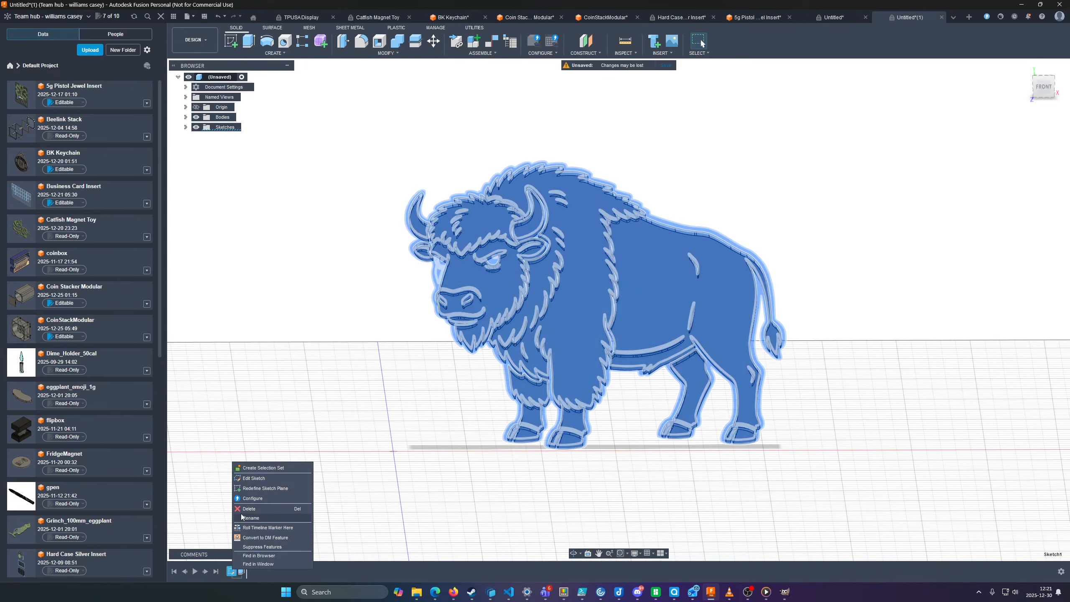
click(253, 479)
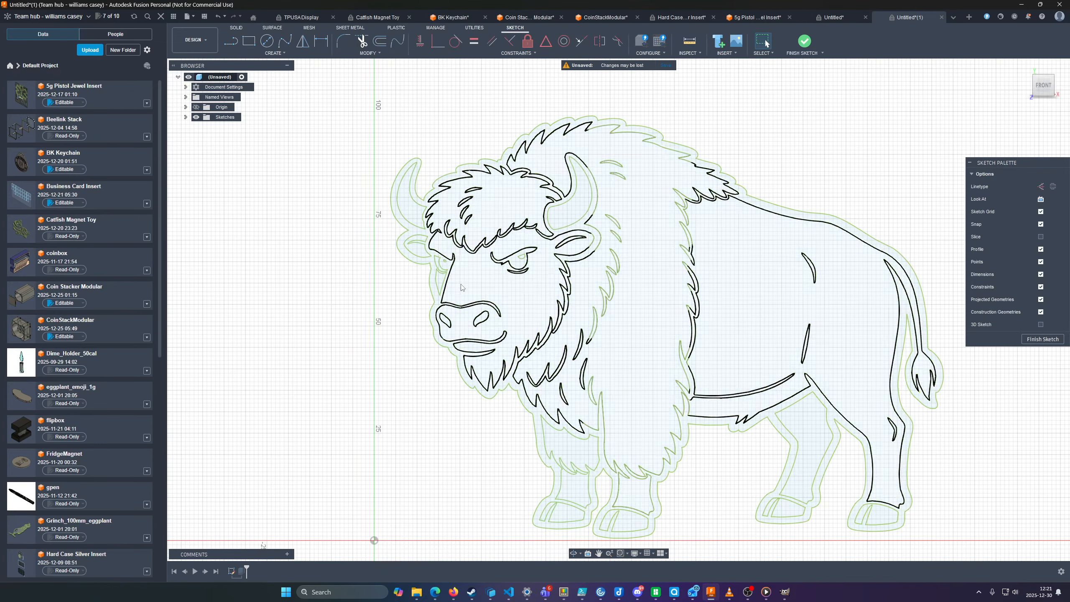
click(434, 292)
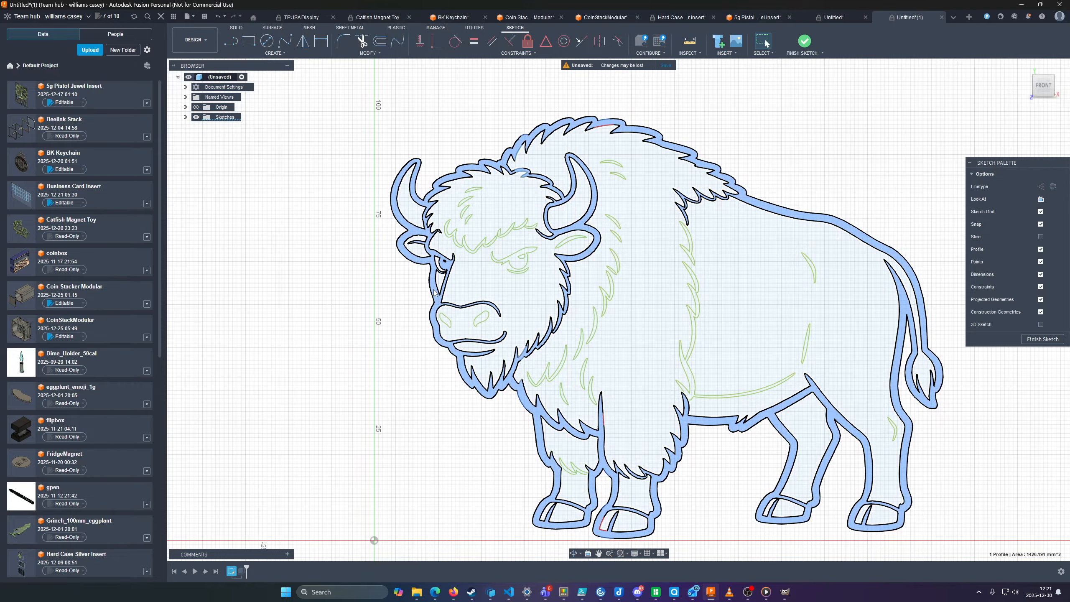
click(518, 263)
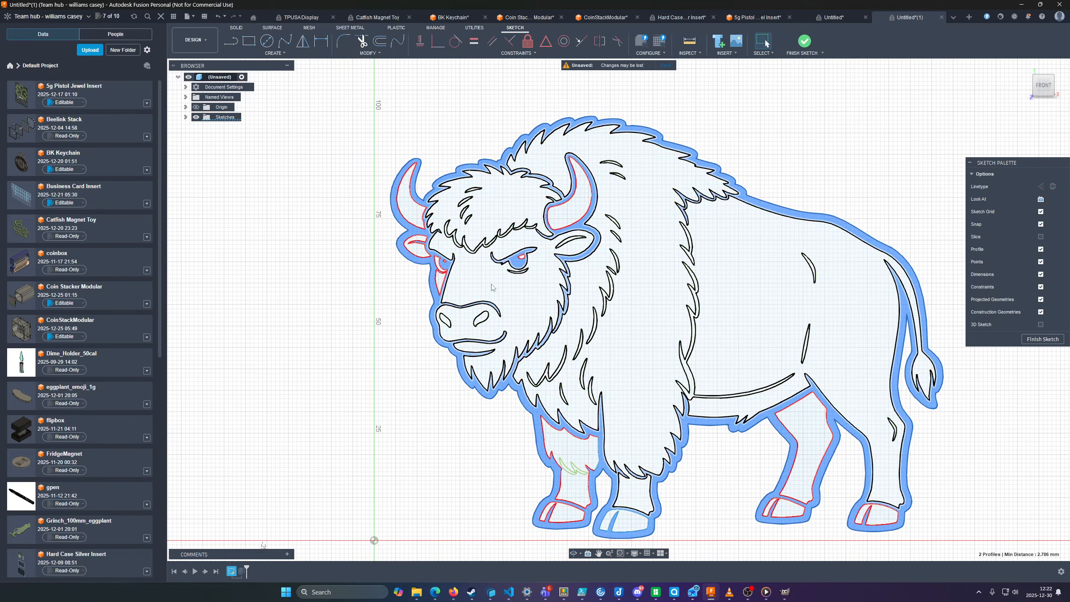
Add the forelock fringe, three forehead strokes, the small end lock, the under-eye crease and the near ear's inner line to the selection
scroll(511, 234, up, 5)
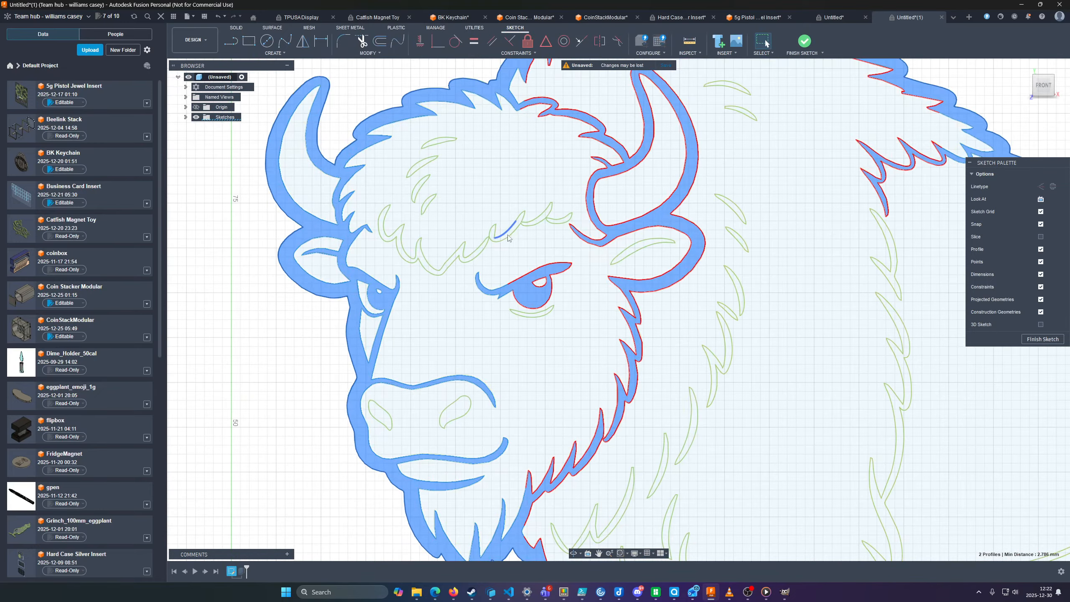
scroll(512, 231, up, 4)
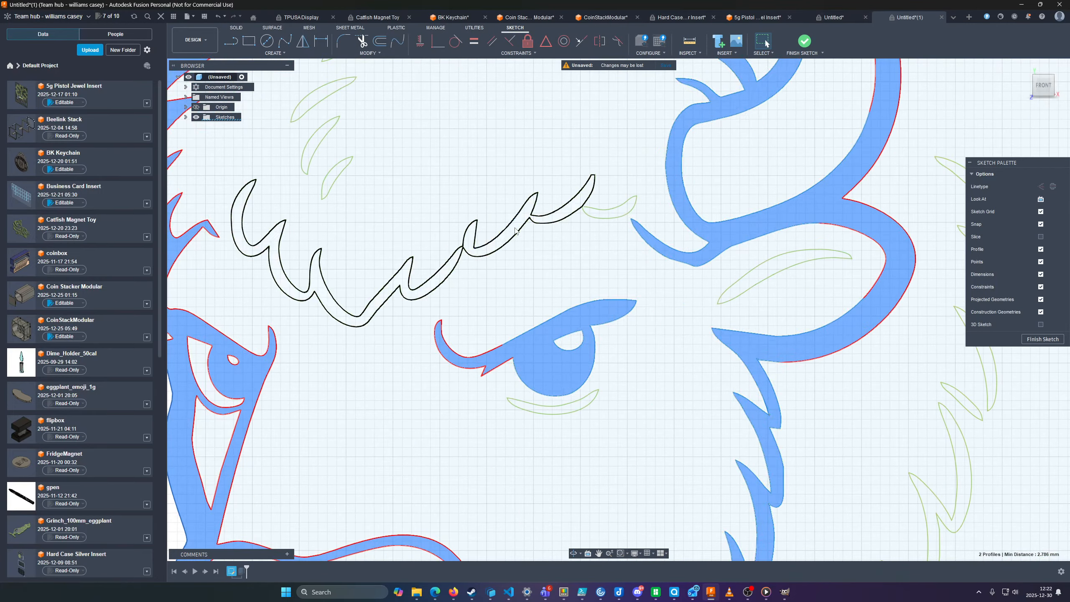
click(510, 228)
click(333, 170)
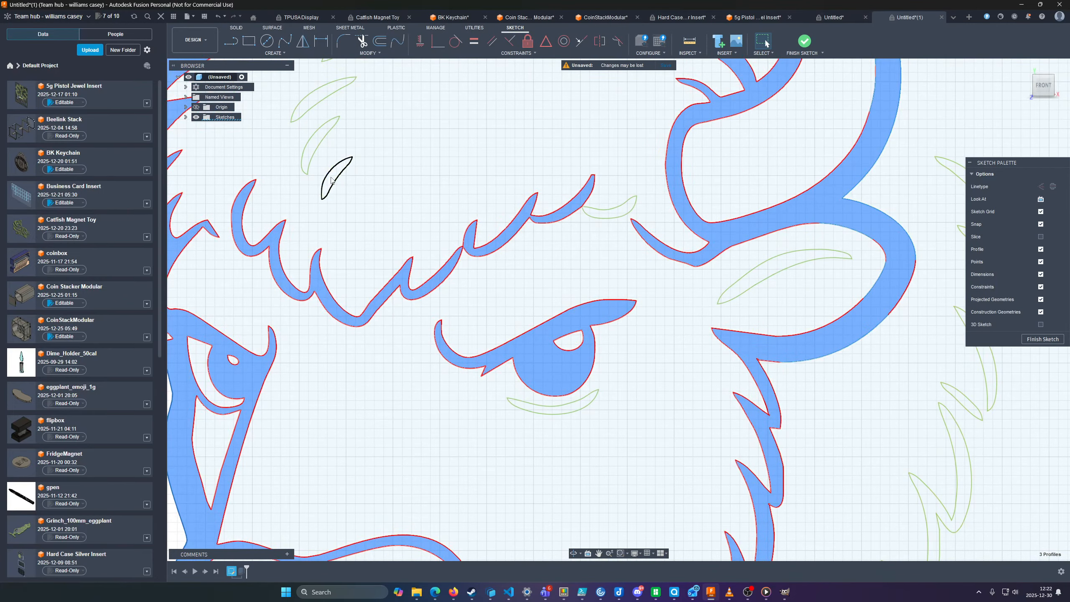
click(319, 145)
click(322, 100)
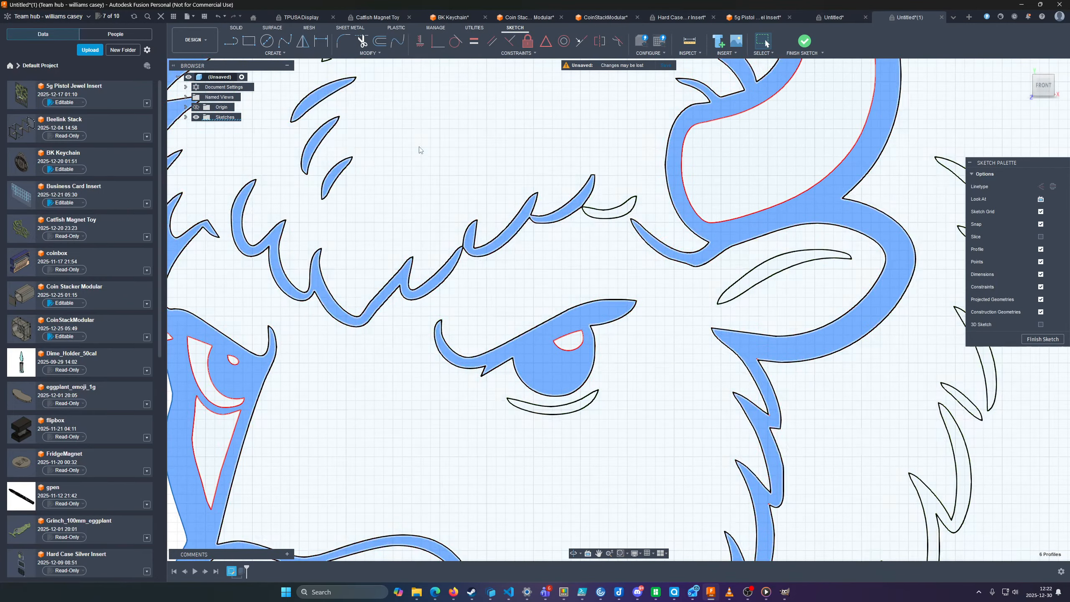
click(609, 214)
click(563, 414)
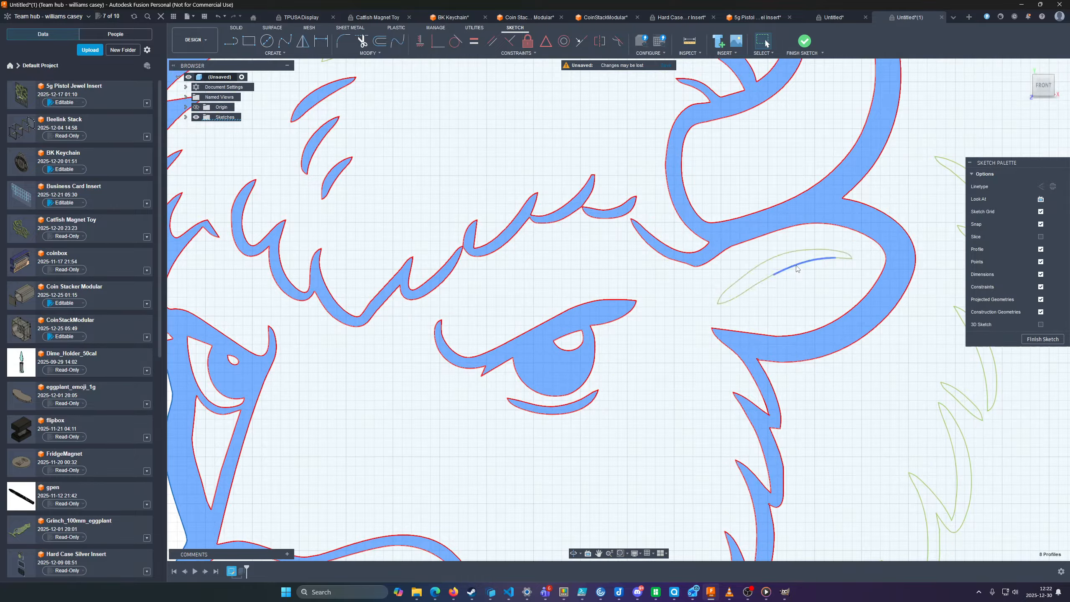
click(779, 264)
Add three mane strands behind the cheek and beard and both nostrils to the profile selection
scroll(560, 363, down, 8)
scroll(645, 445, up, 7)
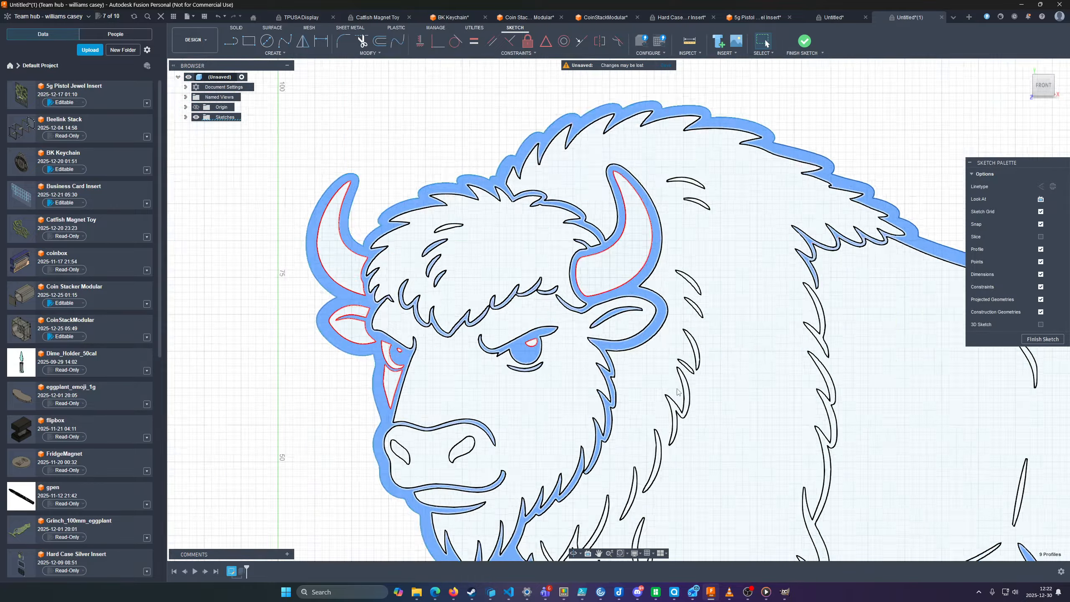
middle_drag(644, 445, 659, 273)
click(663, 325)
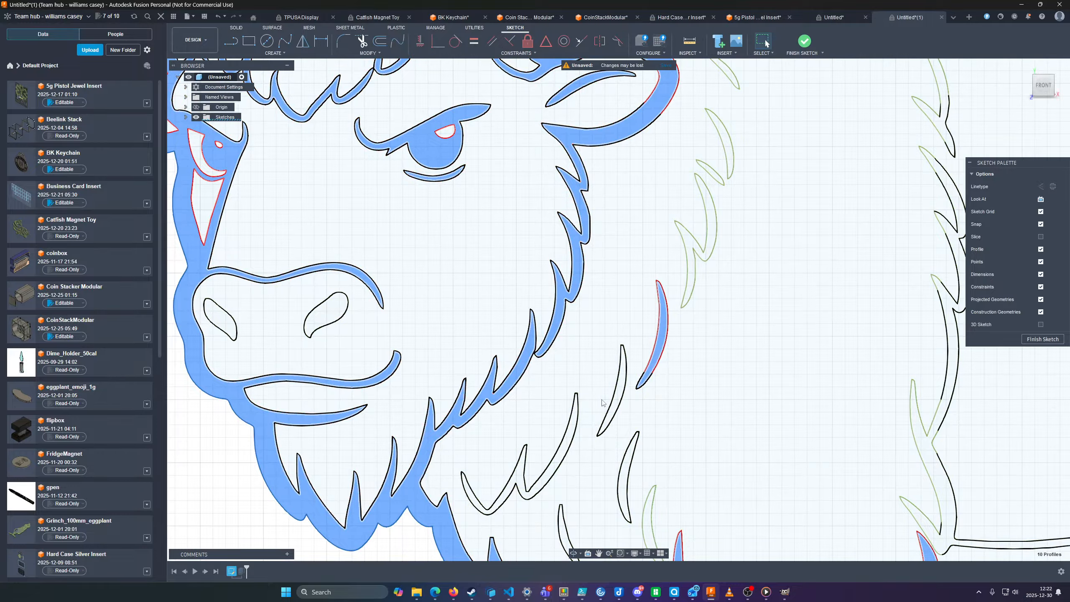
click(617, 398)
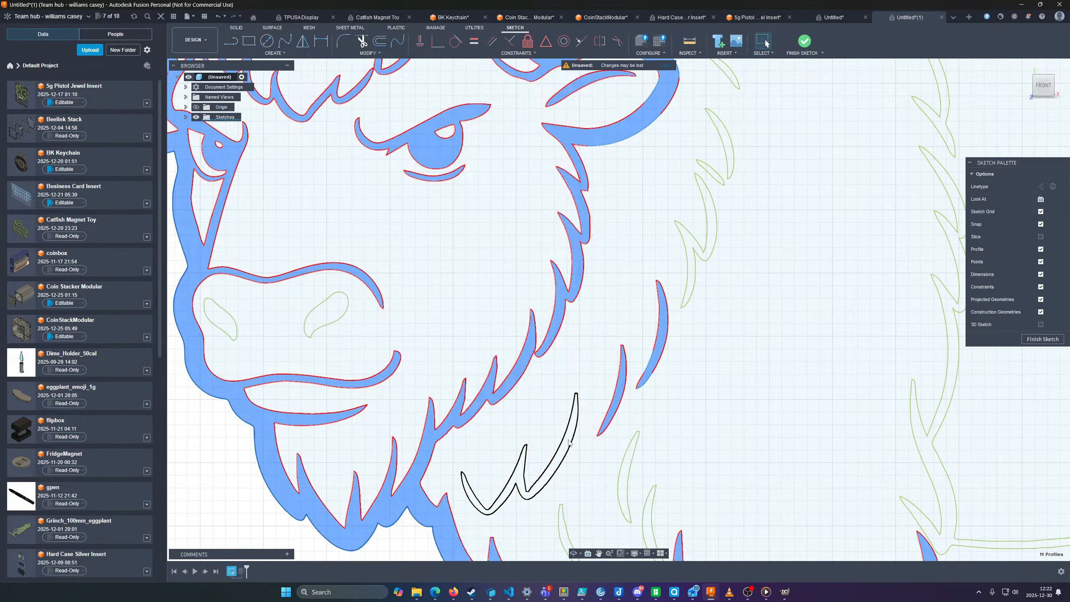
ctrl+click(566, 442)
ctrl+click(327, 315)
ctrl+click(216, 319)
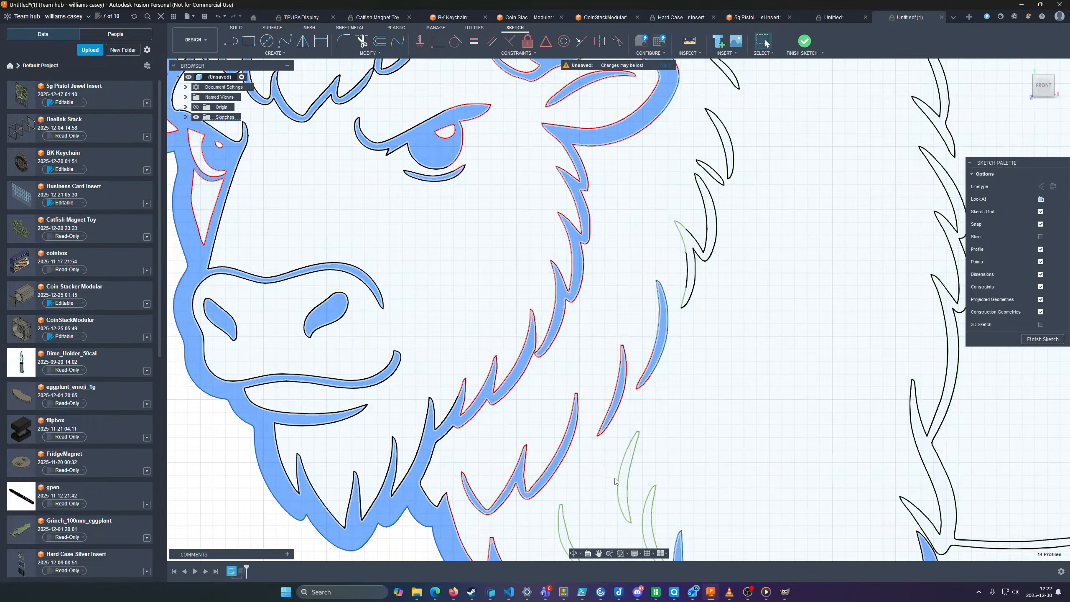
Add three lower mane strands on the chest and the long line between the mane and the flank to the selection
ctrl+click(622, 467)
ctrl+click(646, 514)
ctrl+click(565, 532)
middle_drag(712, 492, 456, 206)
middle_drag(559, 235, 518, 409)
ctrl+click(646, 377)
middle_drag(499, 273, 543, 505)
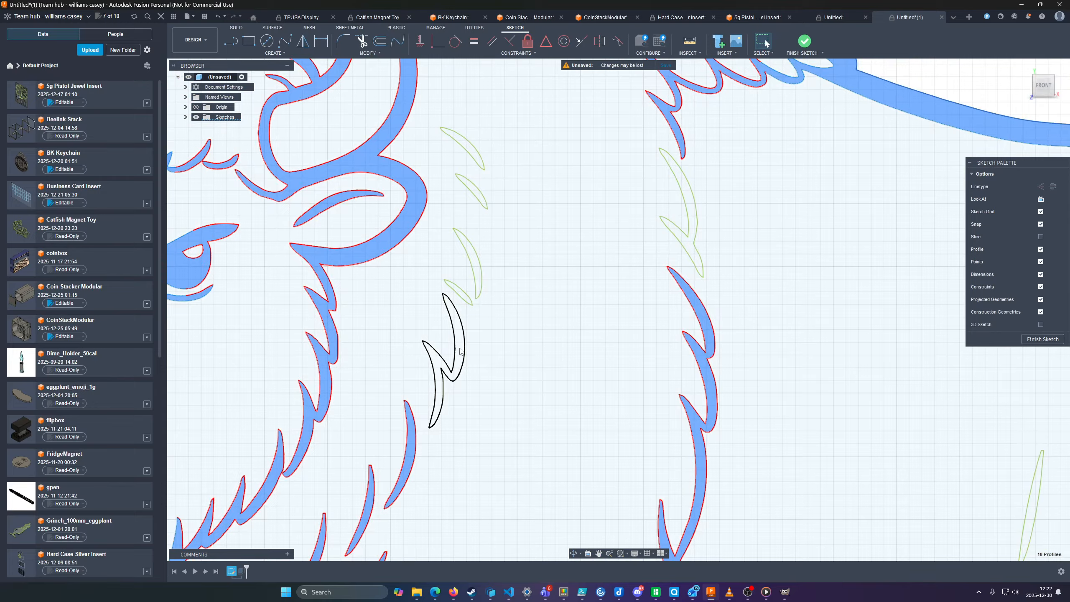
Add three fur strands behind the near ear and the upper section of the shoulder fur line to the selection
ctrl+click(460, 351)
ctrl+click(476, 254)
ctrl+click(465, 150)
ctrl+click(688, 241)
scroll(566, 161, down, 5)
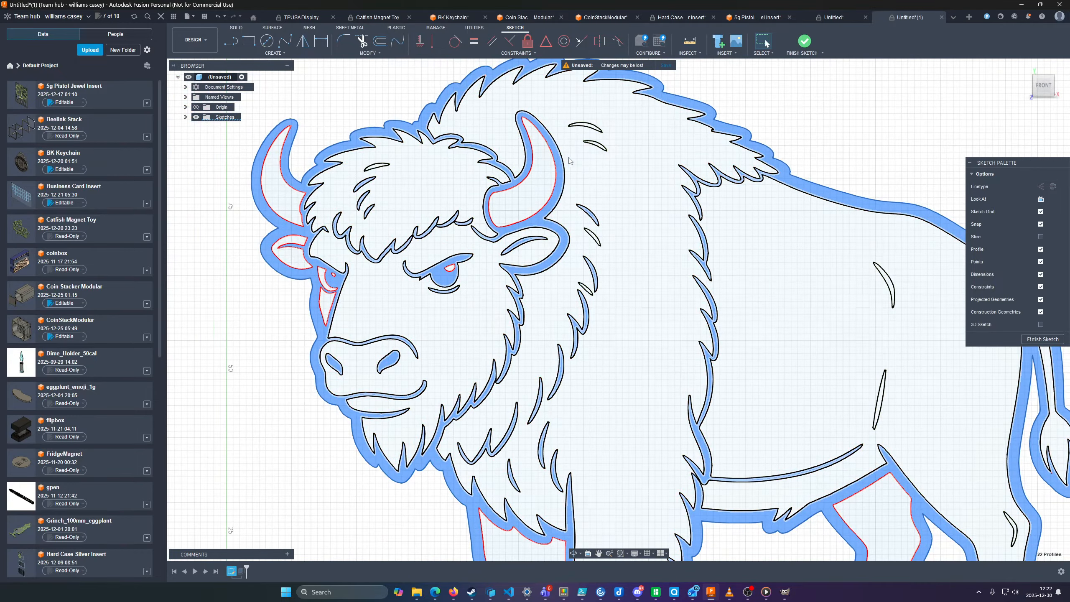
Add the two hump strokes, the remaining neck strands behind the ear and the topmost forehead stroke to the selection
scroll(566, 161, down, 3)
scroll(597, 96, up, 15)
ctrl+click(597, 96)
ctrl+click(616, 148)
ctrl+click(612, 403)
middle_drag(595, 397, 626, 232)
ctrl+click(624, 381)
scroll(625, 380, down, 5)
ctrl+click(504, 198)
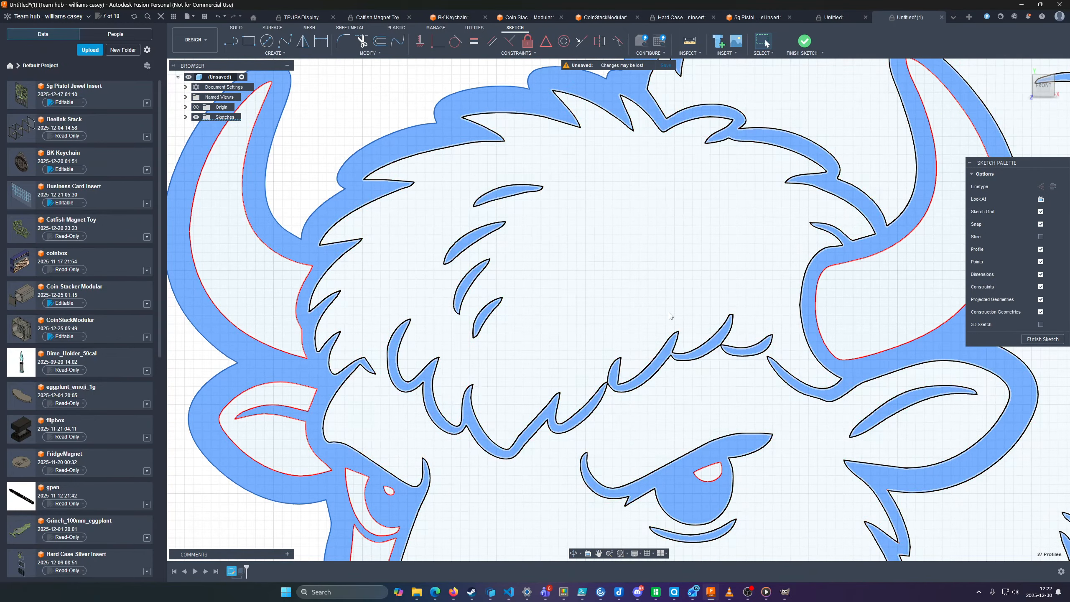
Add the two flank strokes and the curved mark on the near hind leg to the profile selection
scroll(671, 316, down, 6)
middle_drag(832, 360, 467, 167)
scroll(699, 316, up, 5)
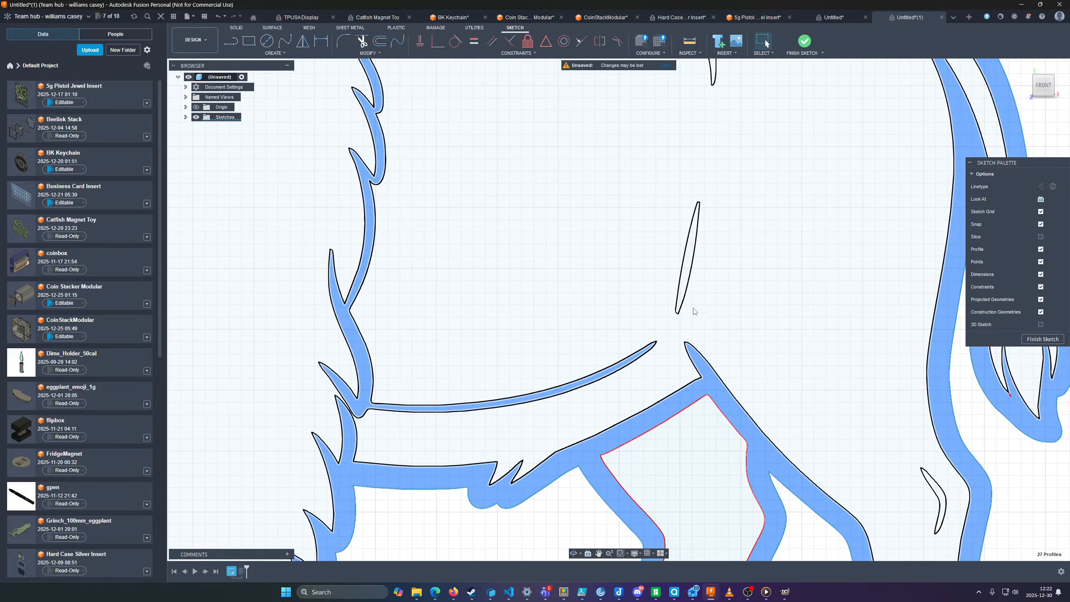
ctrl+click(685, 270)
middle_drag(749, 198, 719, 392)
ctrl+click(672, 223)
middle_drag(770, 417, 641, 136)
ctrl+click(782, 415)
scroll(460, 367, down, 8)
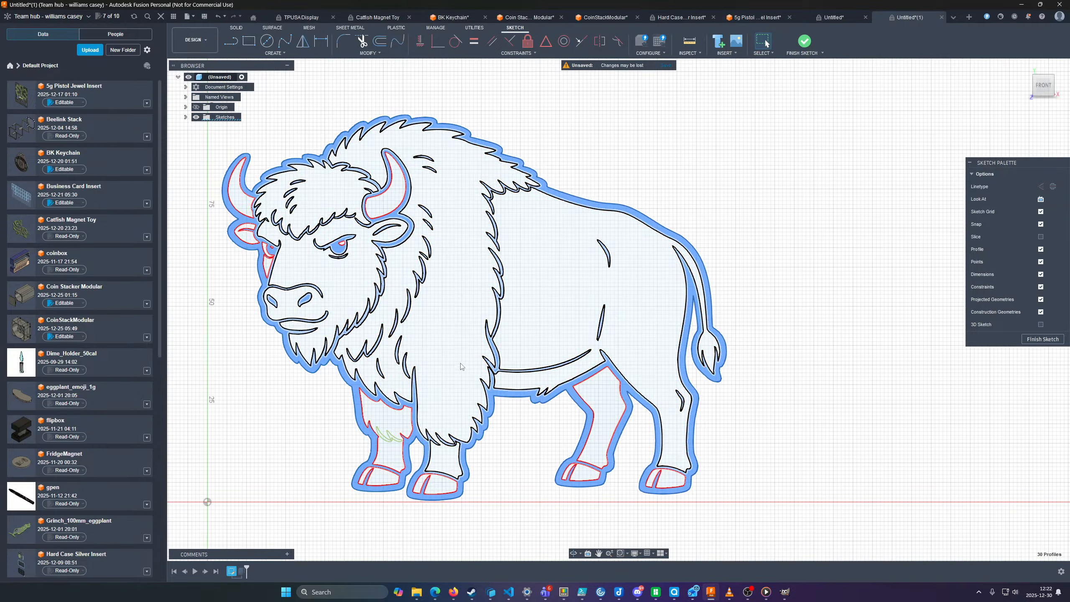
Add the double fur stroke on the far front leg and the tiny triangle inside it to the profile selection
scroll(427, 437, up, 10)
ctrl+click(427, 436)
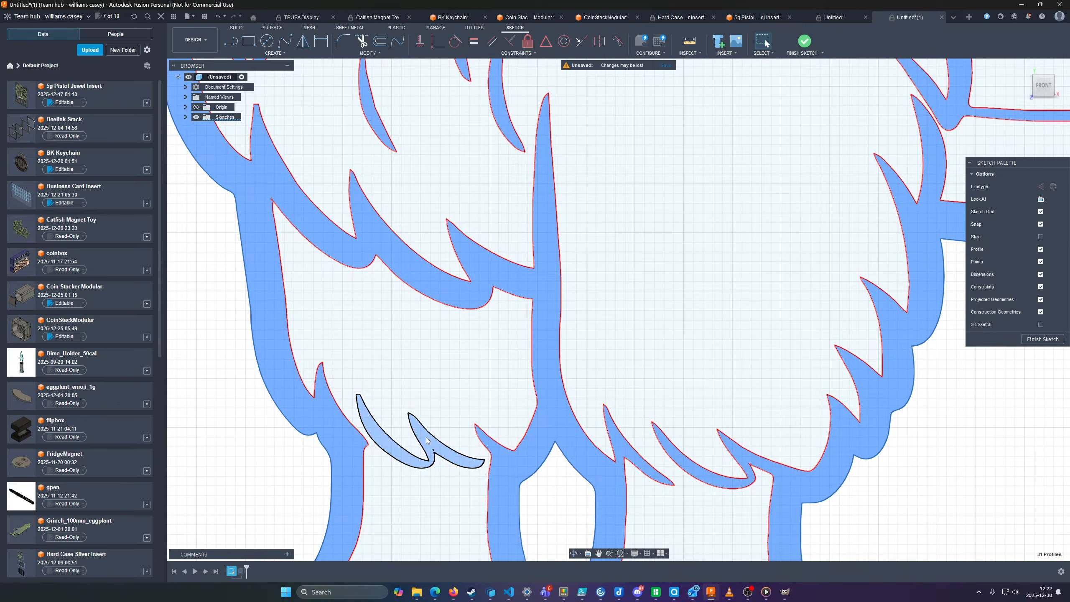
scroll(429, 446, up, 6)
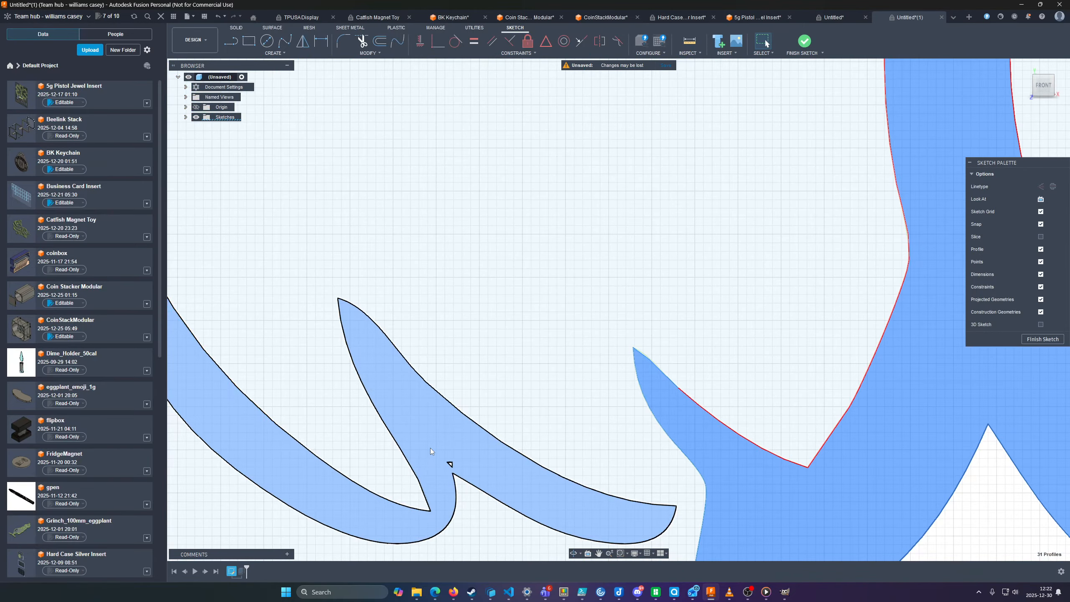
scroll(451, 464, up, 4)
ctrl+click(467, 415)
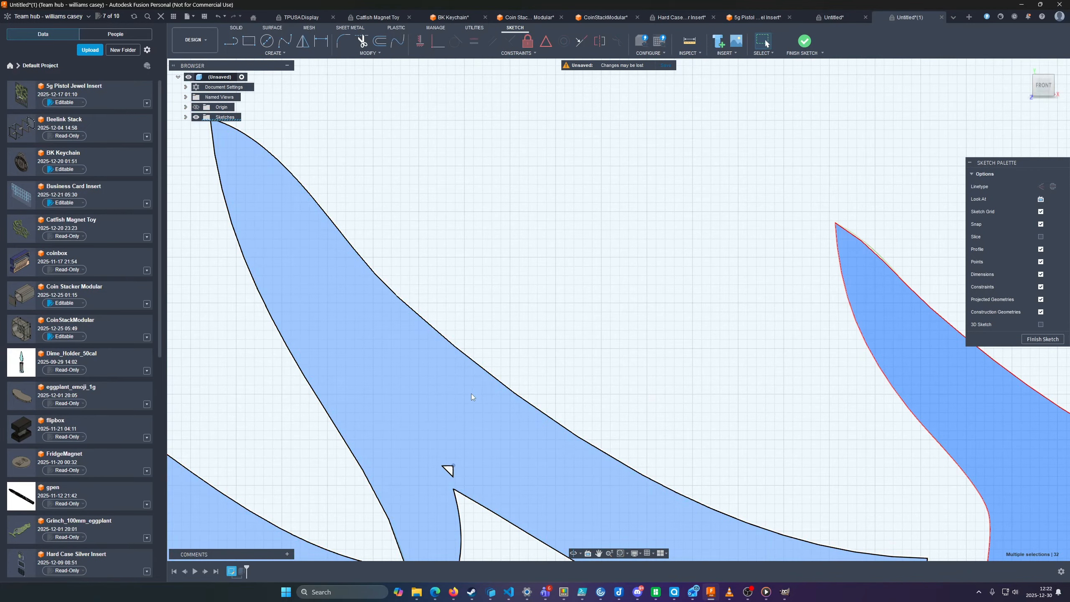
key(Escape)
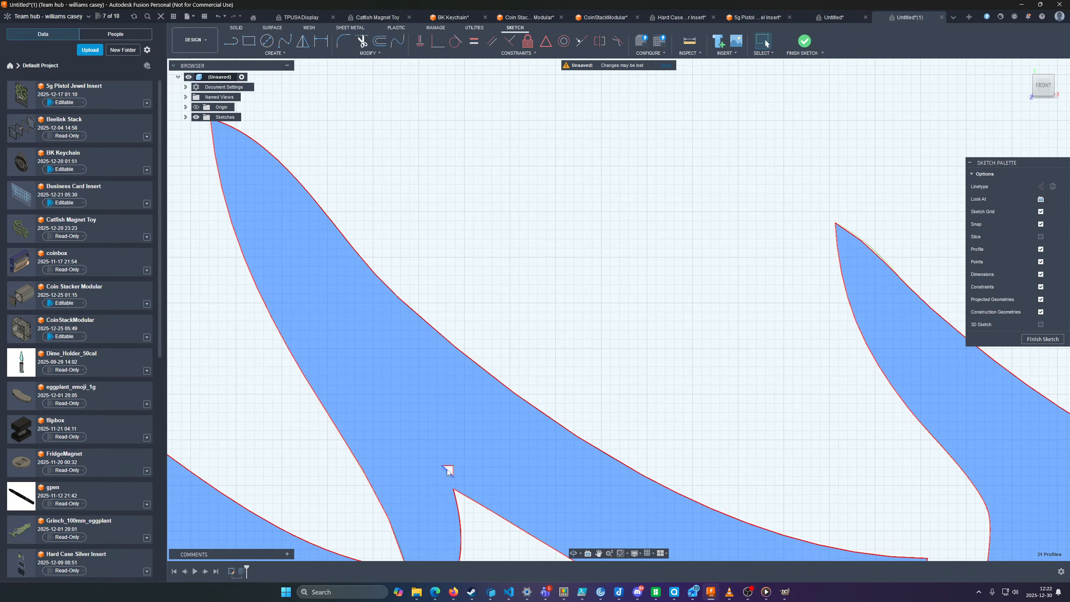
scroll(447, 469, up, 3)
scroll(449, 474, down, 10)
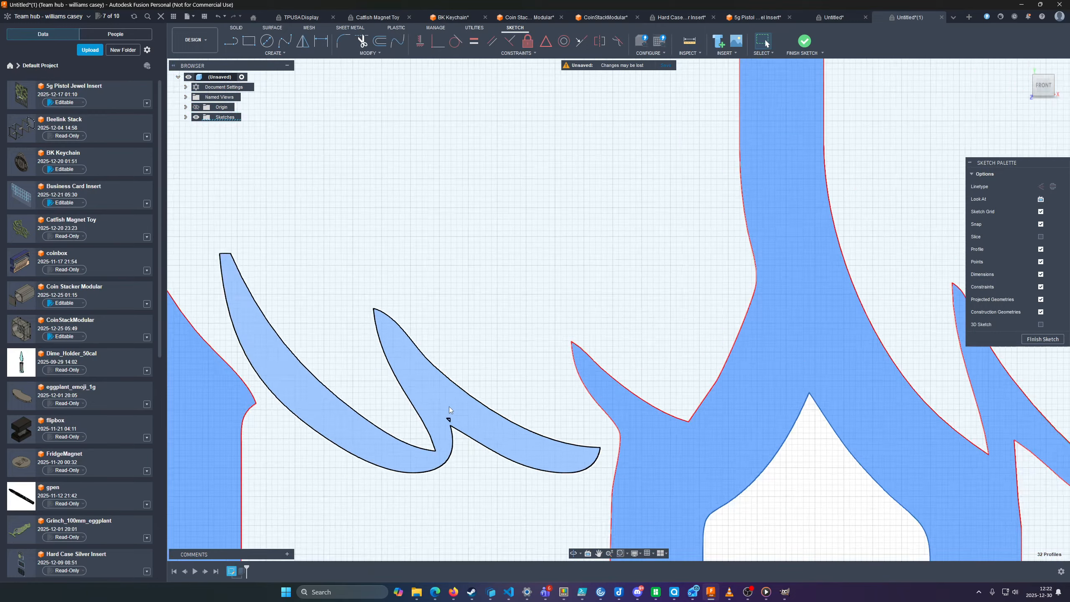
scroll(557, 258, down, 8)
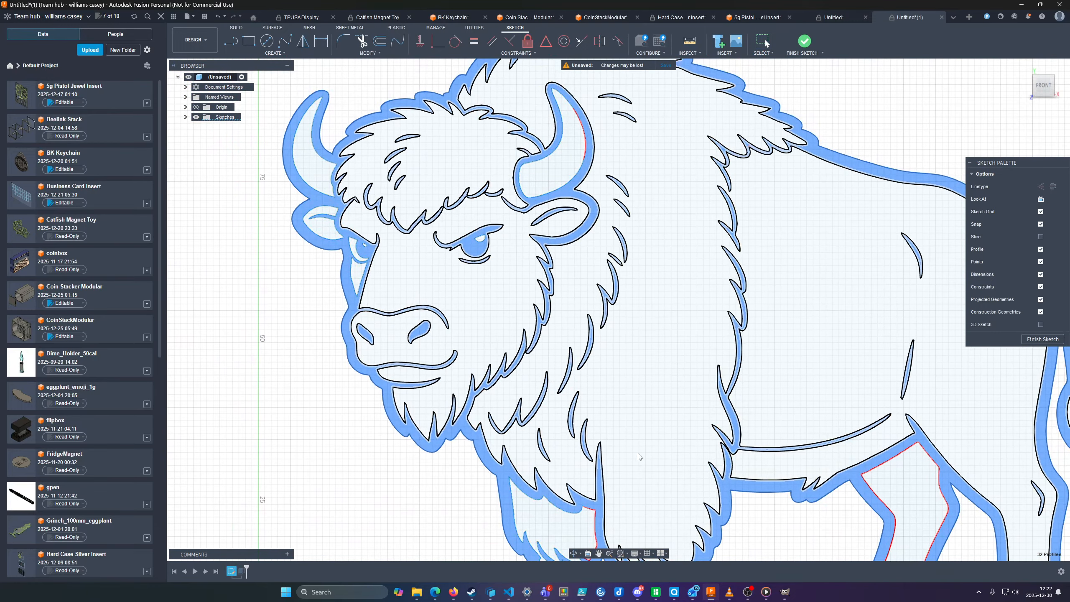
Extrude all selected body, fur and flank line profiles 10 mm as new bodies
middle_drag(749, 367, 689, 267)
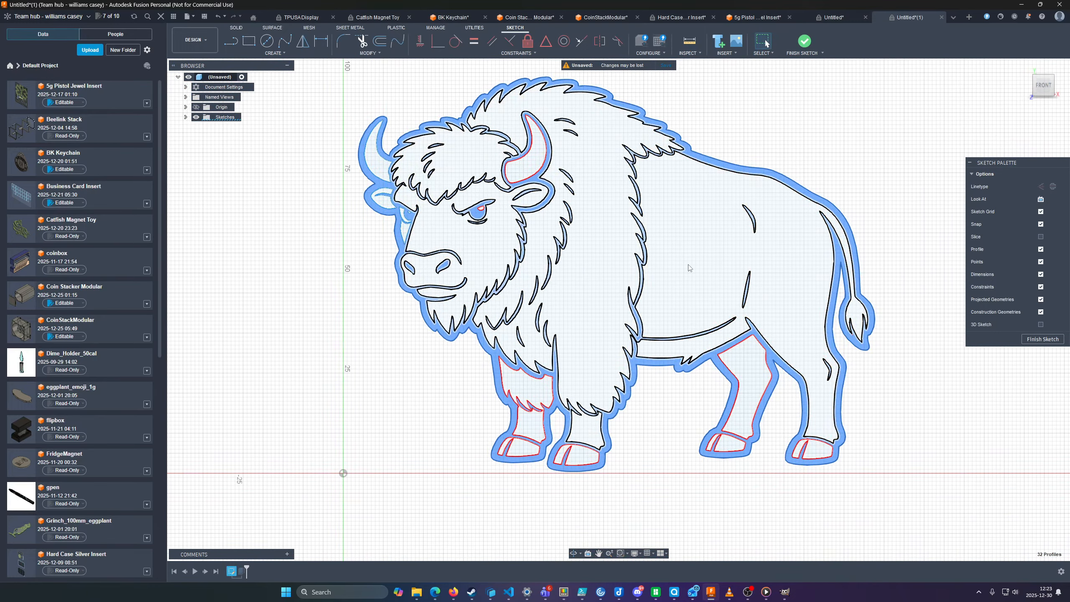
key(e)
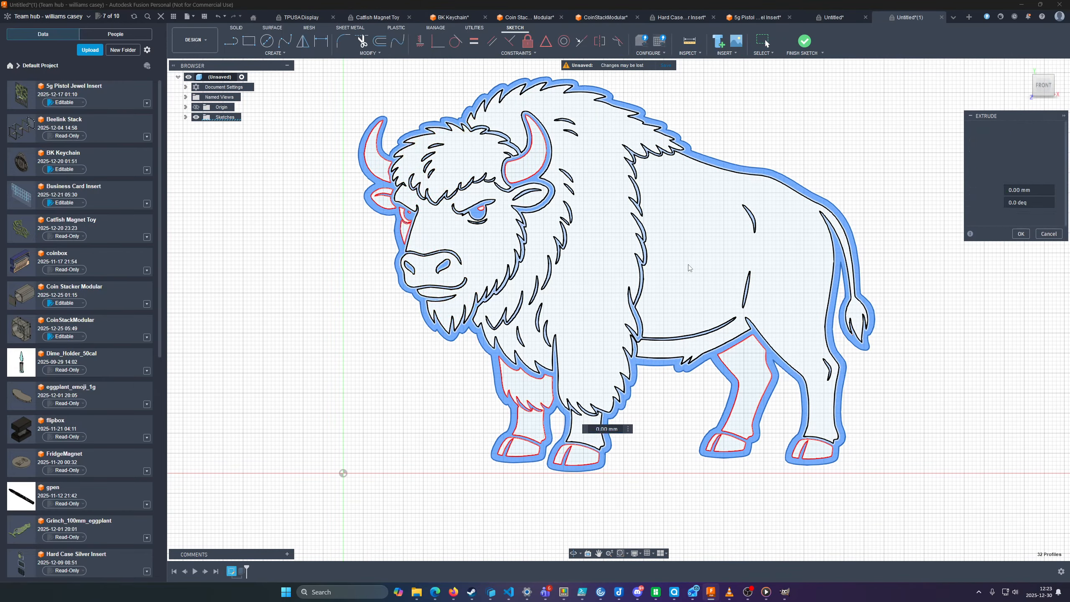
text(10)
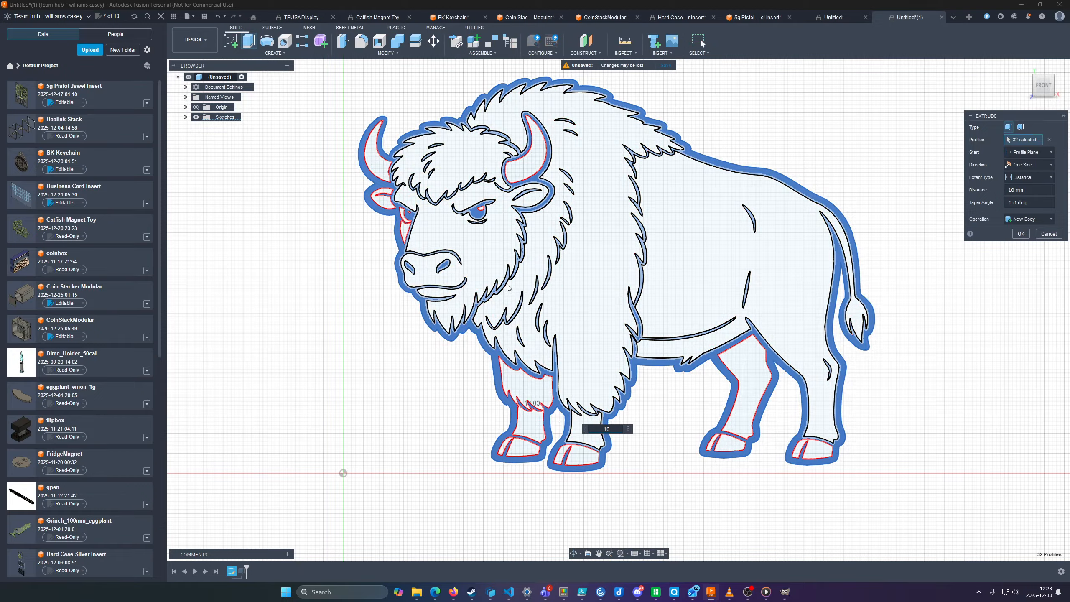
key(Return)
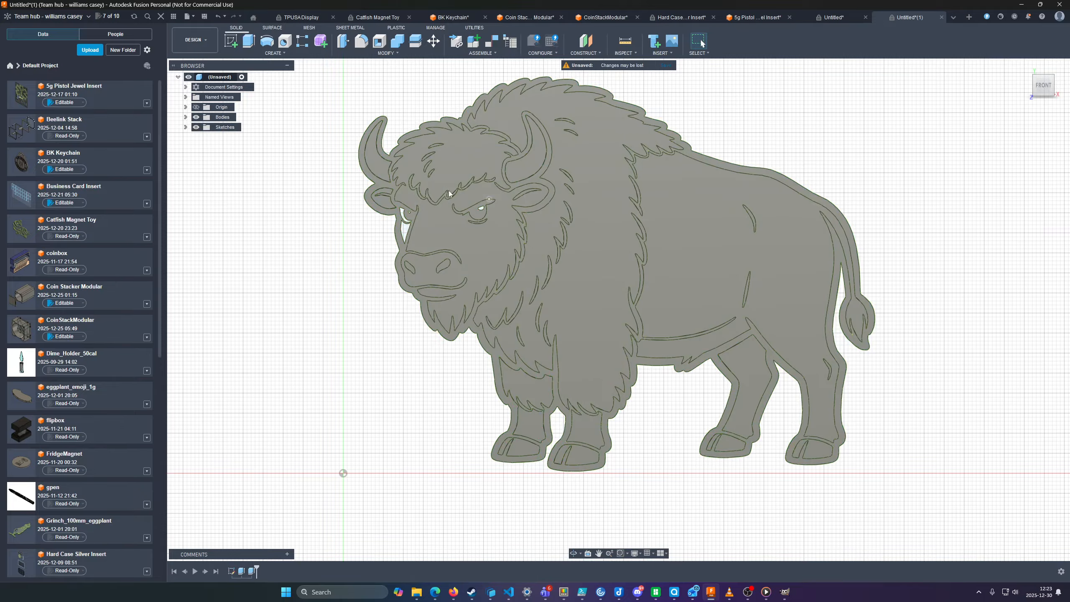
List the bodies and select the four unfilled profiles: the far eye's white and highlight, the far cheek, and the near eye's highlight
click(185, 117)
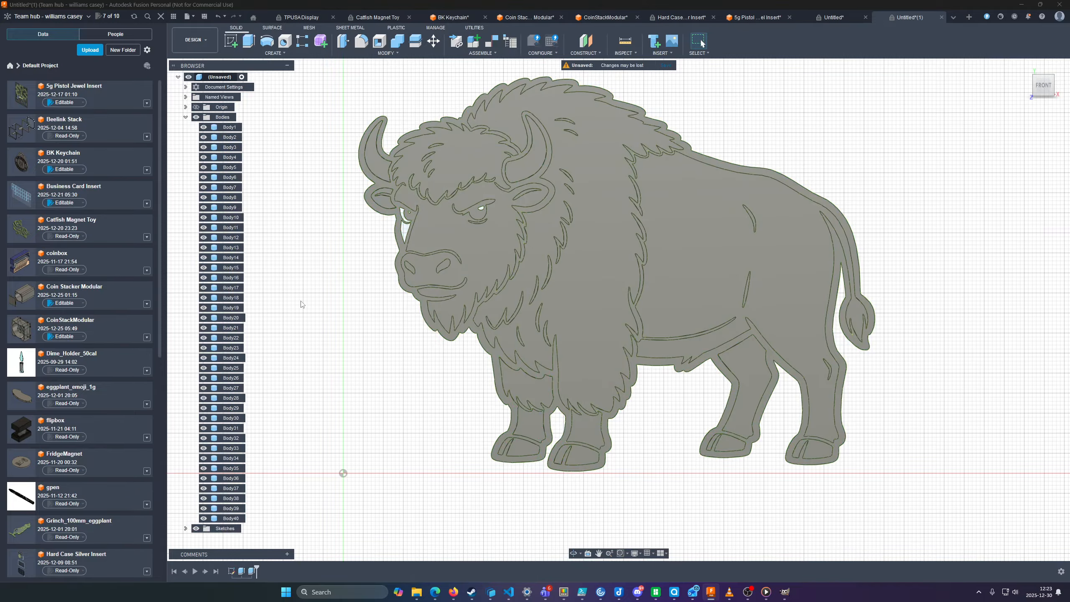
scroll(426, 248, down, 3)
scroll(386, 236, up, 7)
middle_drag(380, 273, 337, 286)
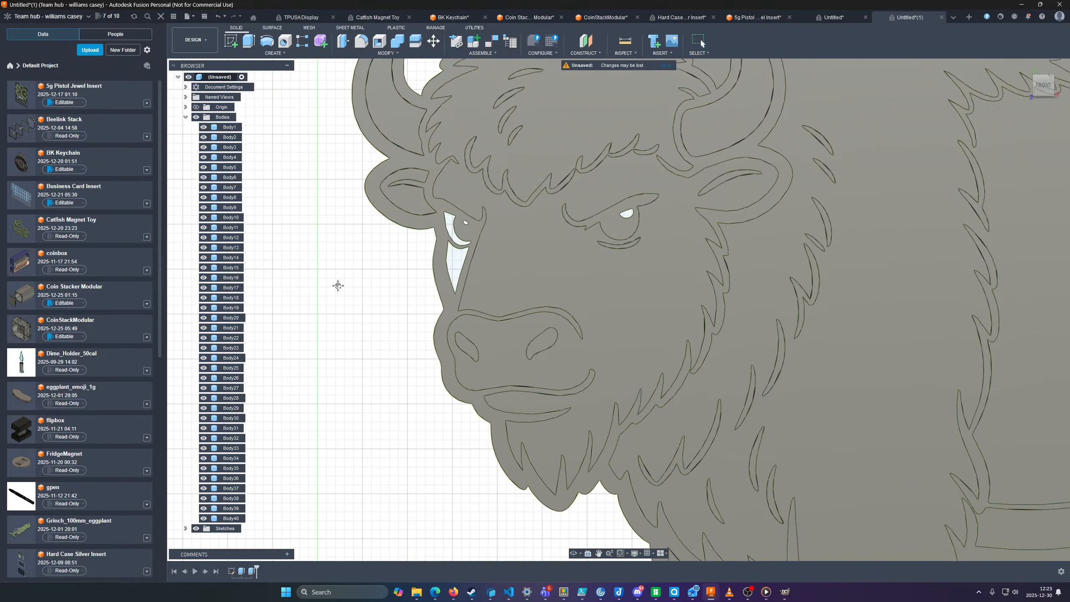
scroll(433, 222, up, 5)
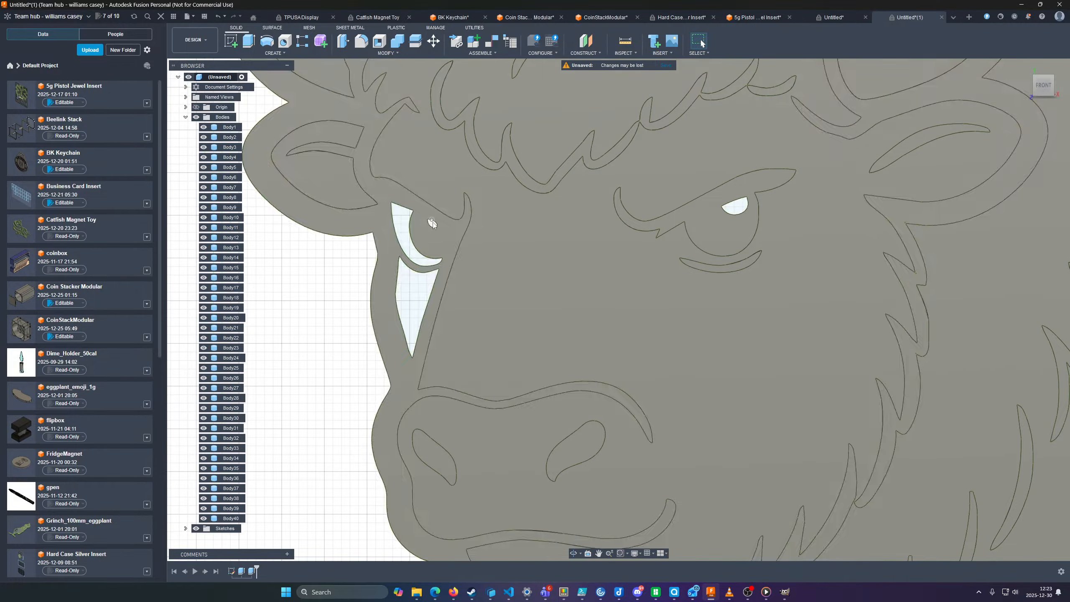
click(423, 252)
click(409, 304)
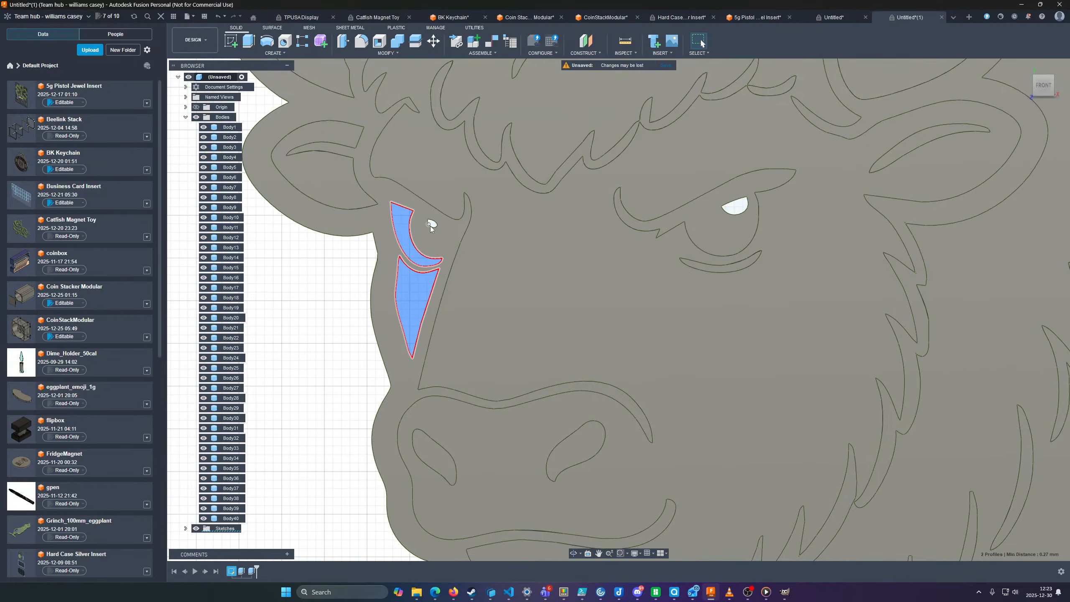
click(431, 223)
scroll(431, 224, up, 4)
scroll(517, 231, down, 3)
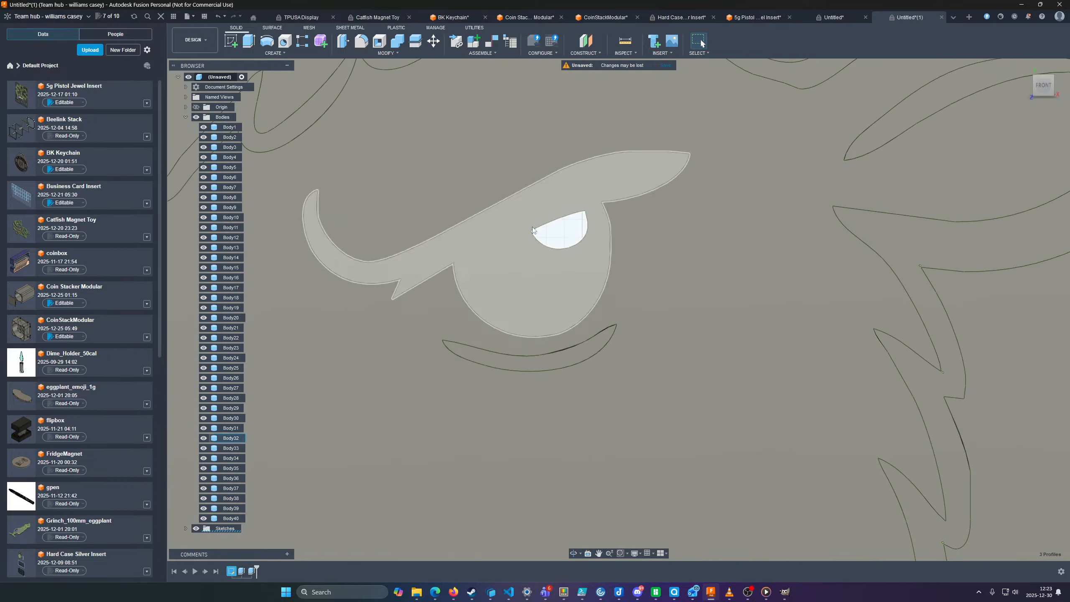
click(560, 232)
Extrude the four eye and cheek profiles 10 mm with the New Body operation
scroll(453, 286, down, 5)
scroll(444, 289, down, 2)
text(e)
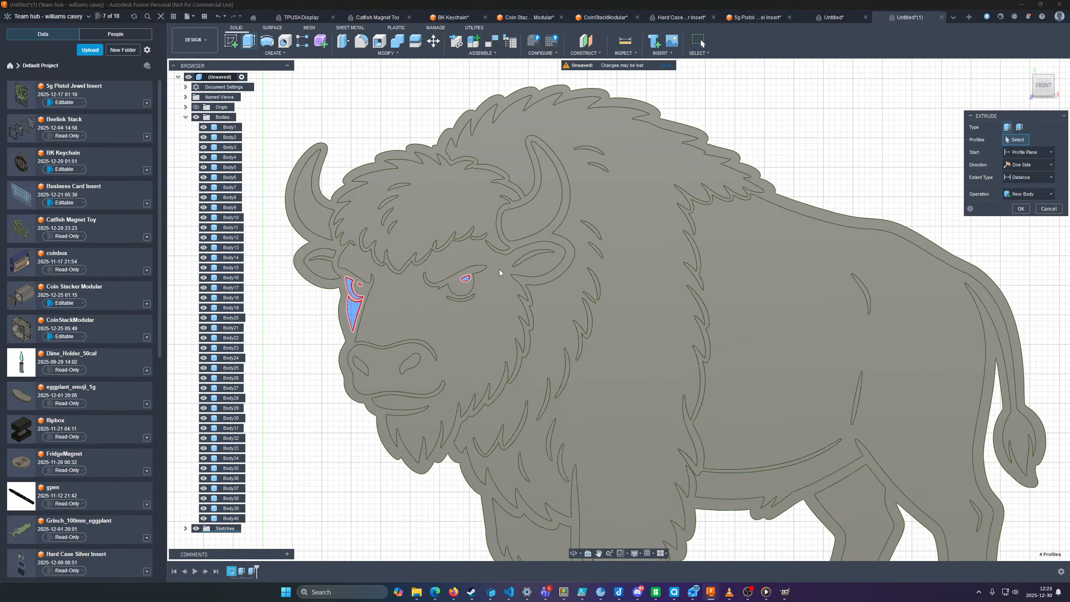
text(10)
click(1021, 219)
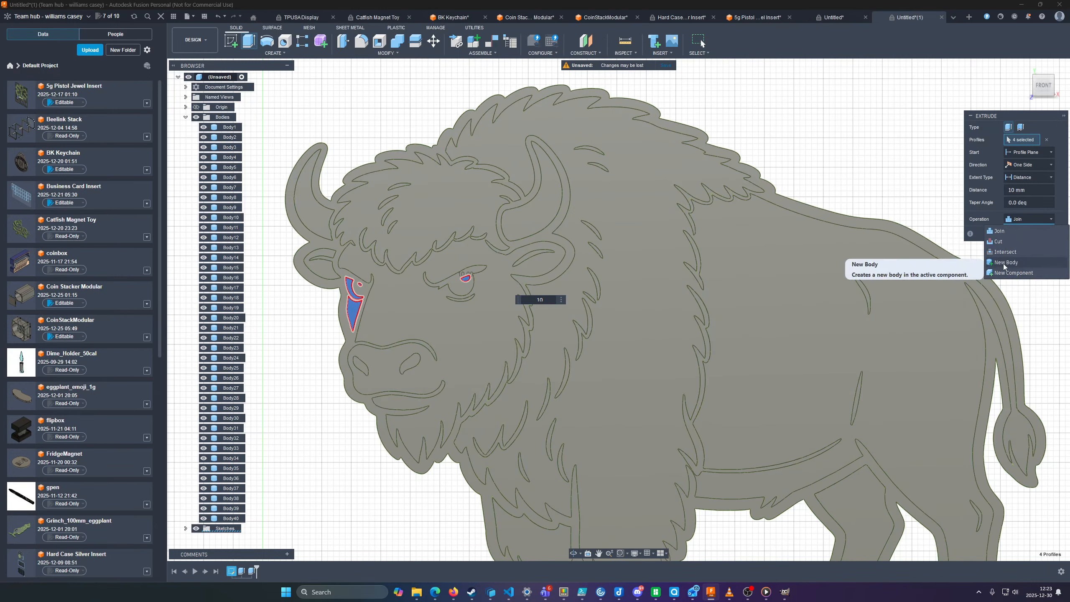
click(1005, 262)
click(1021, 234)
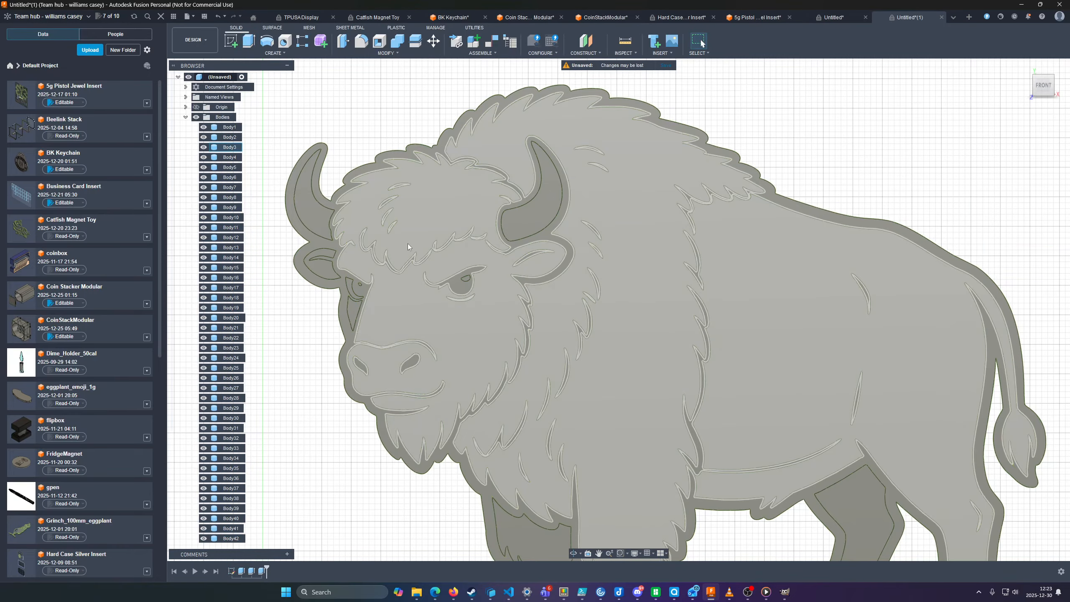
Rename the large main fill body of the buffalo as BuffaloBody
scroll(295, 281, down, 5)
scroll(291, 303, up, 3)
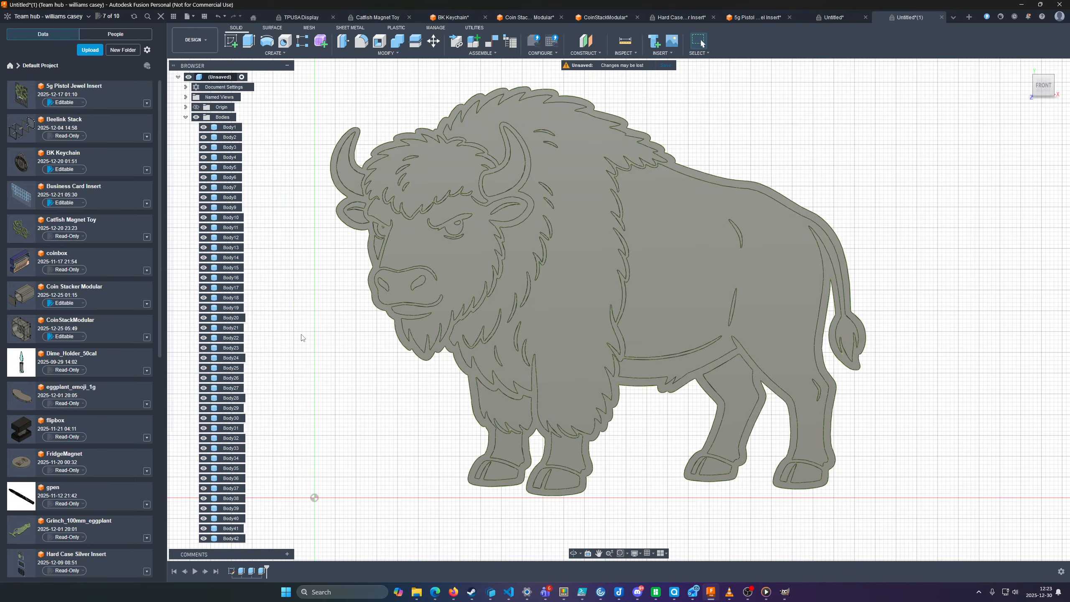
scroll(202, 350, down, 3)
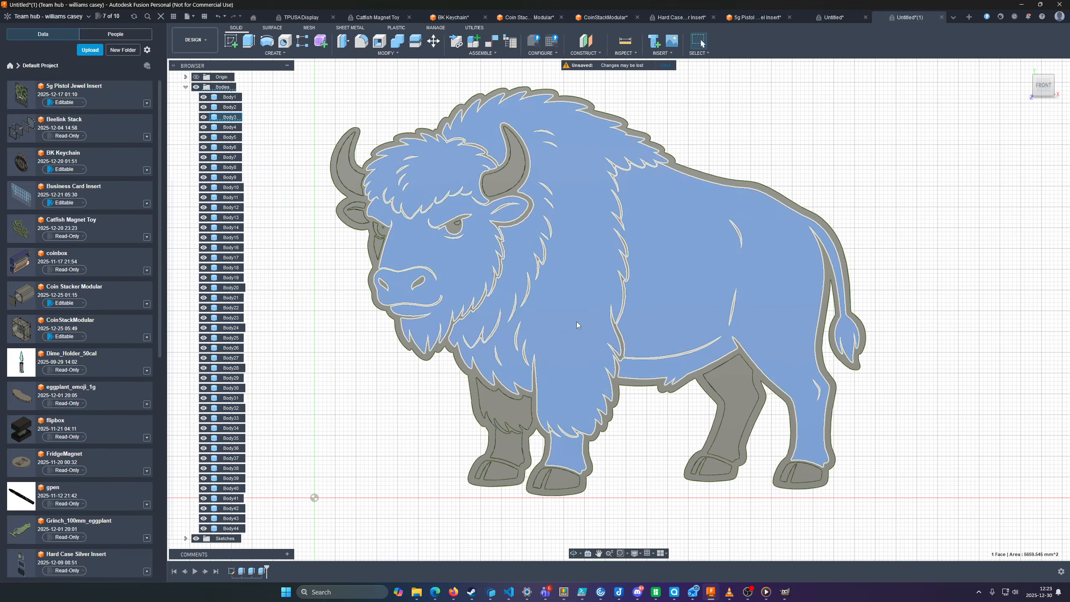
click(578, 322)
double_click(225, 117)
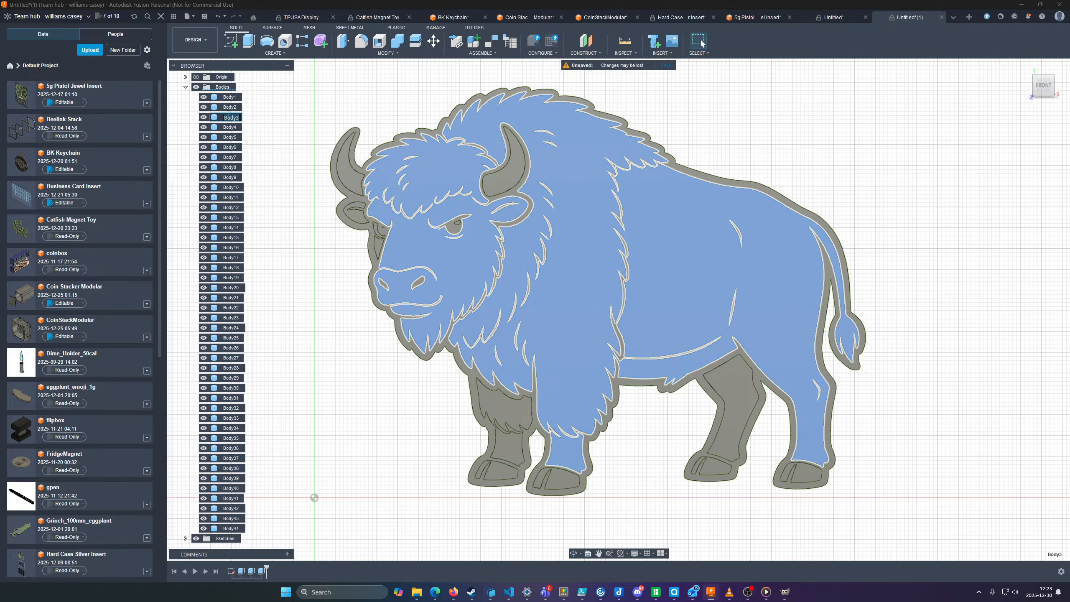
text(Buff)
click(306, 280)
Hide all bodies so that only the buffalo sketch is displayed
click(442, 250)
scroll(346, 257, up, 4)
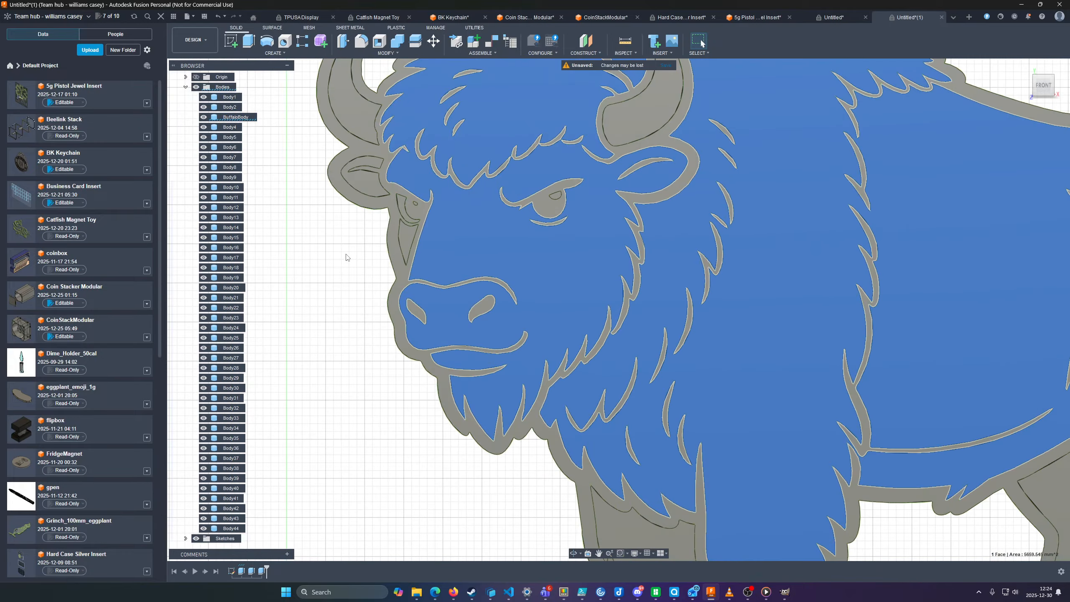
scroll(346, 257, down, 3)
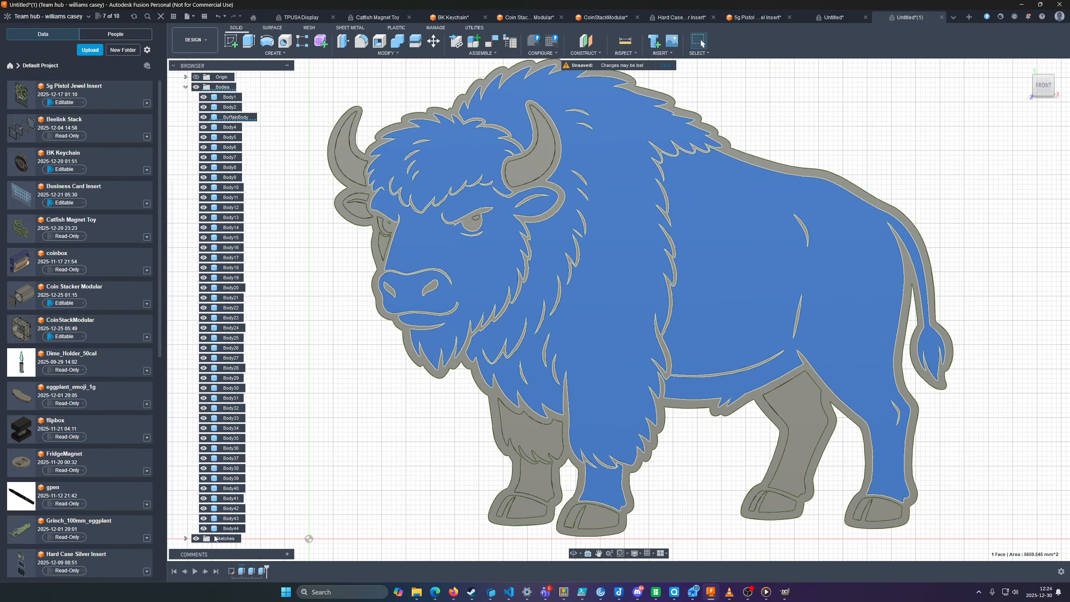
click(185, 87)
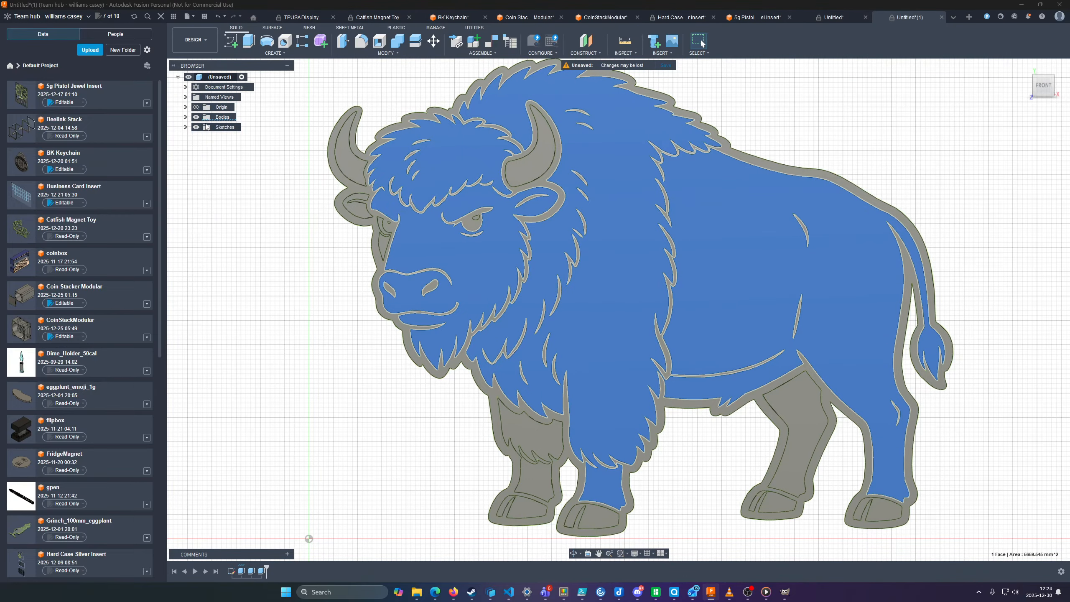
click(185, 127)
click(222, 138)
click(196, 117)
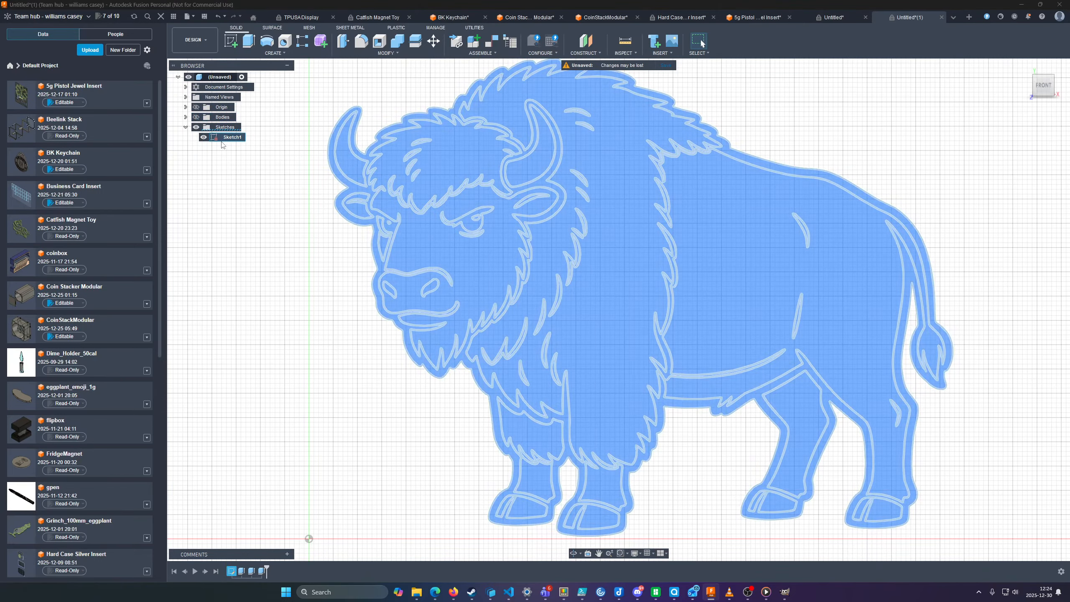
click(238, 217)
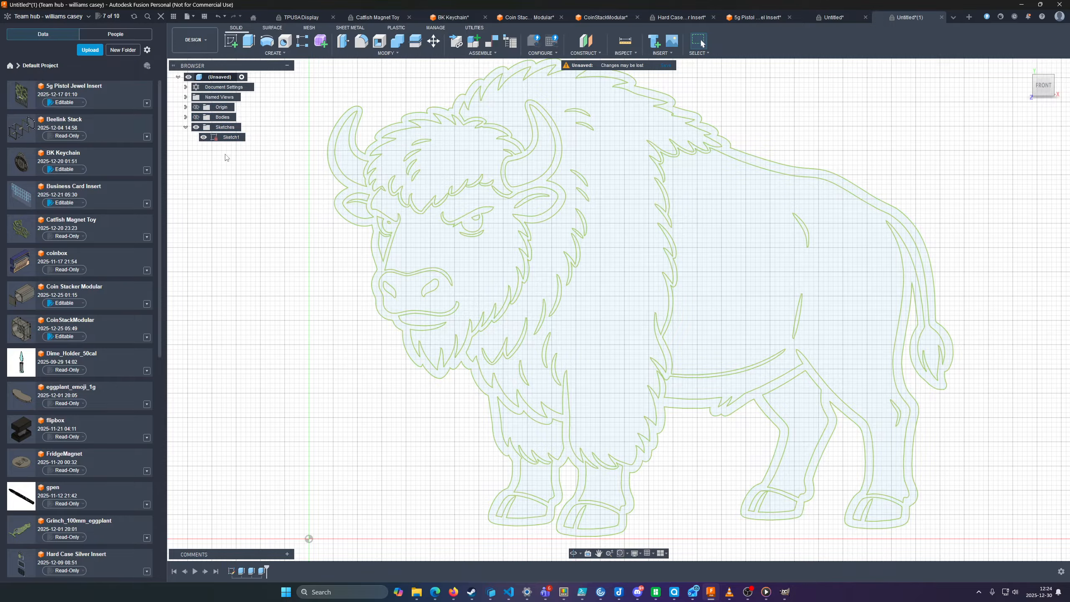
Check the main fill profile where the jaw fur strokes nearly meet, and open the buffalo sketch for editing there
click(426, 241)
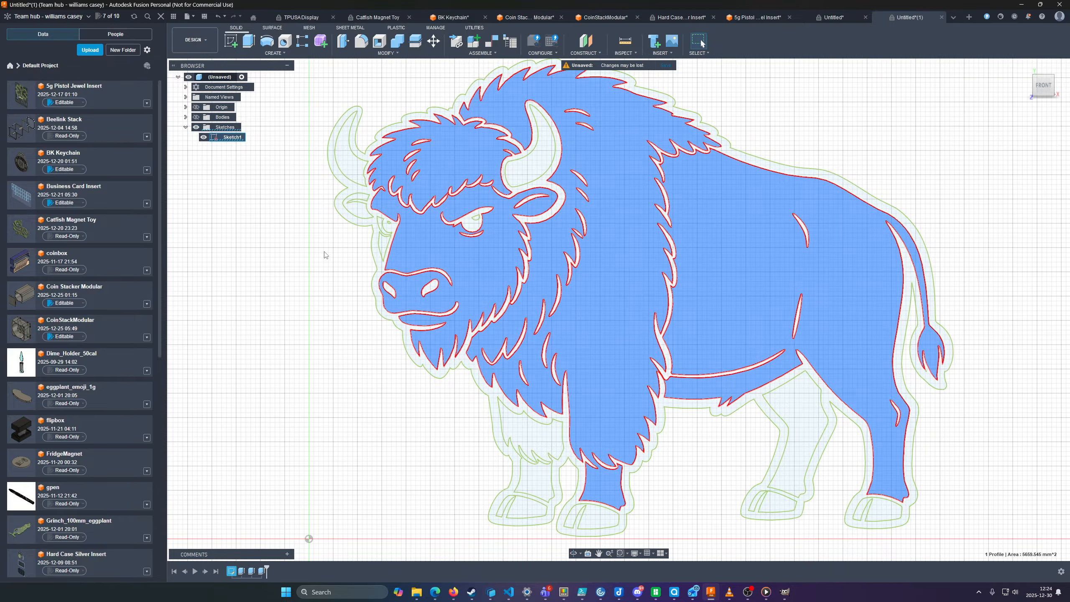
scroll(244, 277, up, 3)
middle_drag(323, 257, 109, 314)
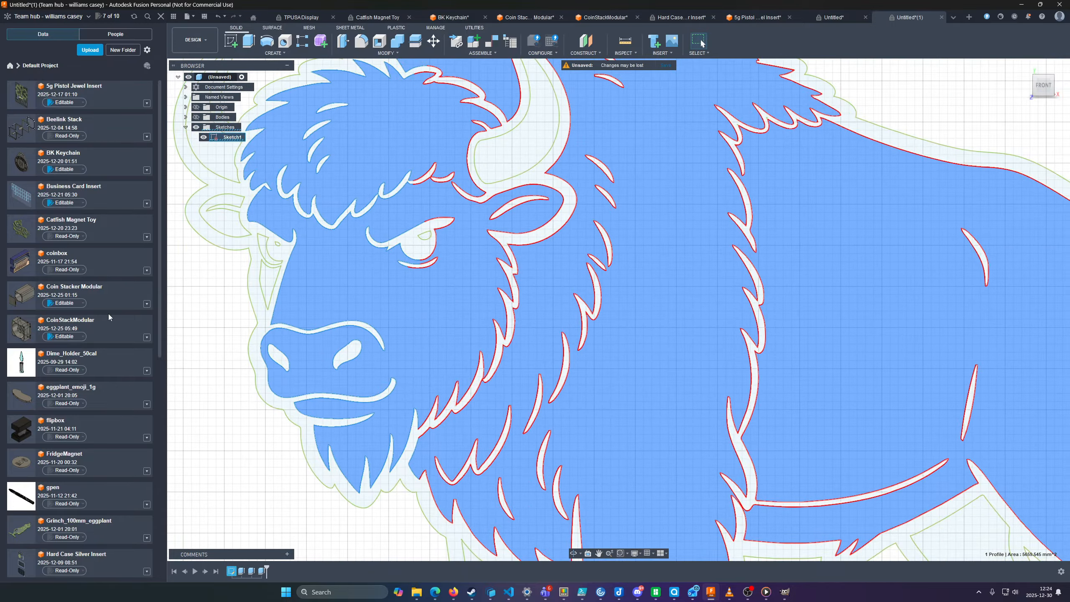
scroll(441, 392, up, 6)
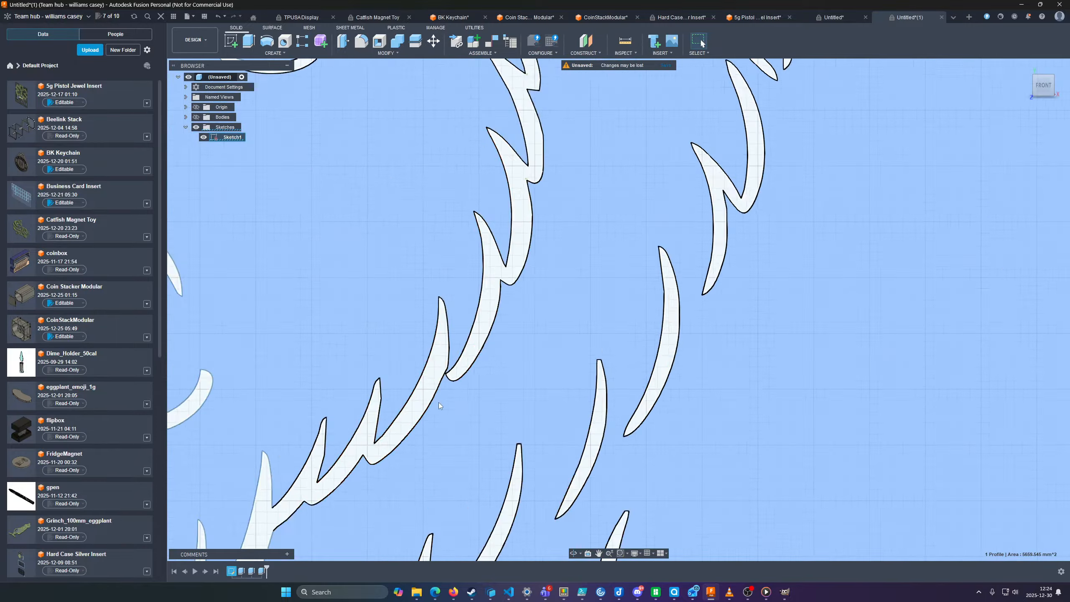
scroll(442, 366, up, 1)
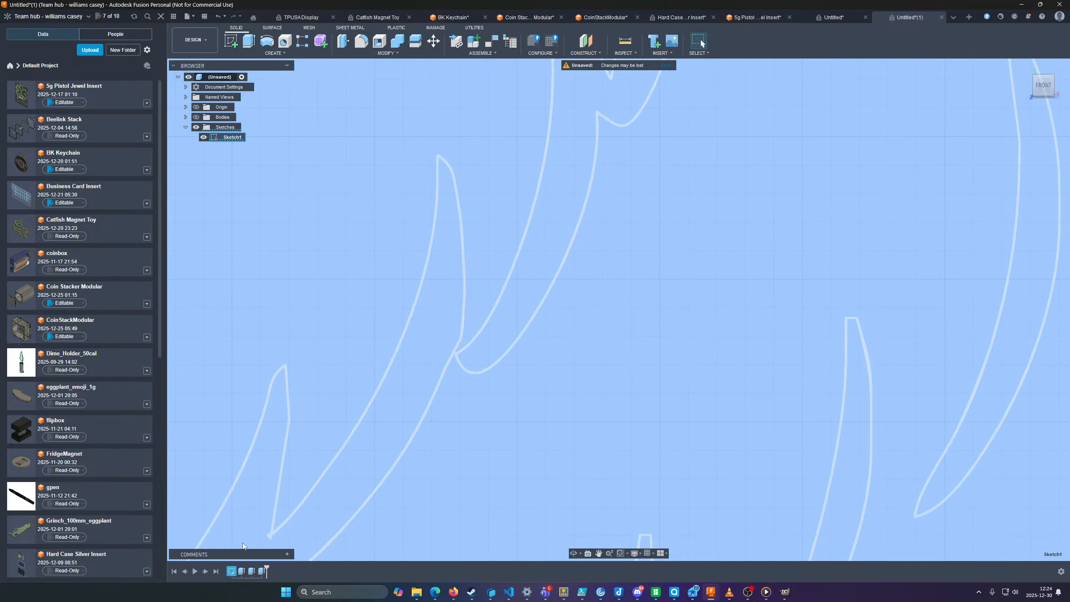
right_click(230, 570)
click(260, 478)
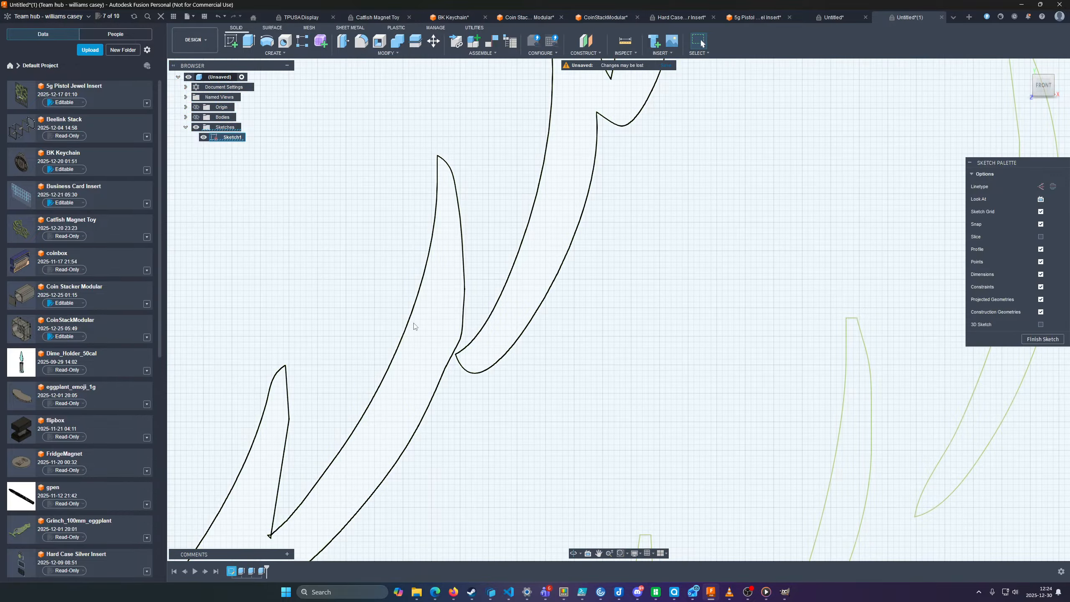
Draw two short lines bridging the neighbouring jaw fur strokes, one above and one below their meeting point
click(231, 41)
click(470, 302)
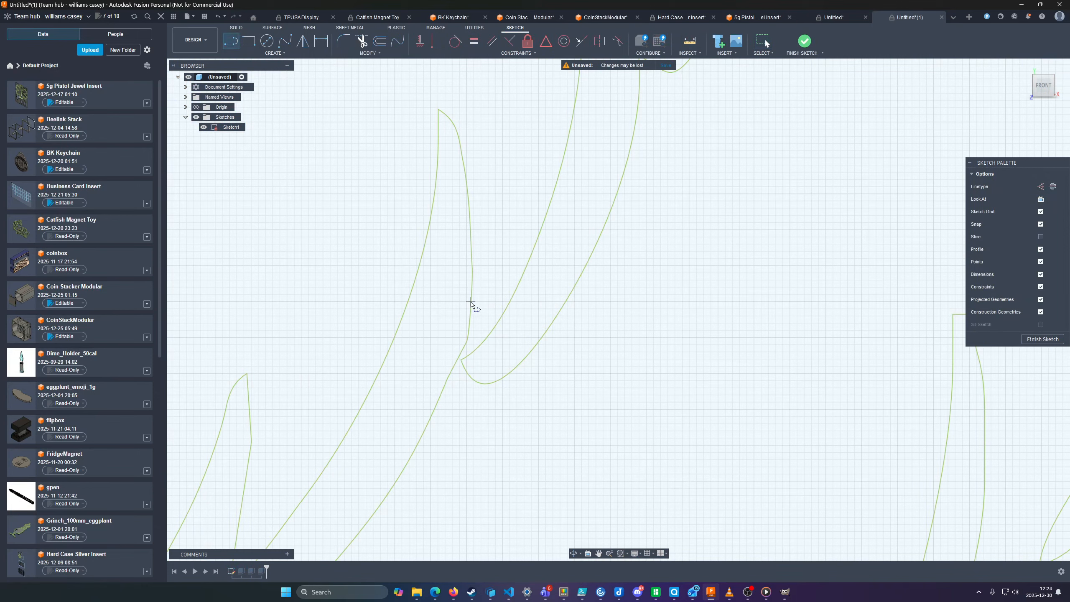
click(510, 302)
click(482, 385)
click(445, 384)
key(Escape)
Select the head region to check whether it is a closed profile separate from the neck and body
click(463, 366)
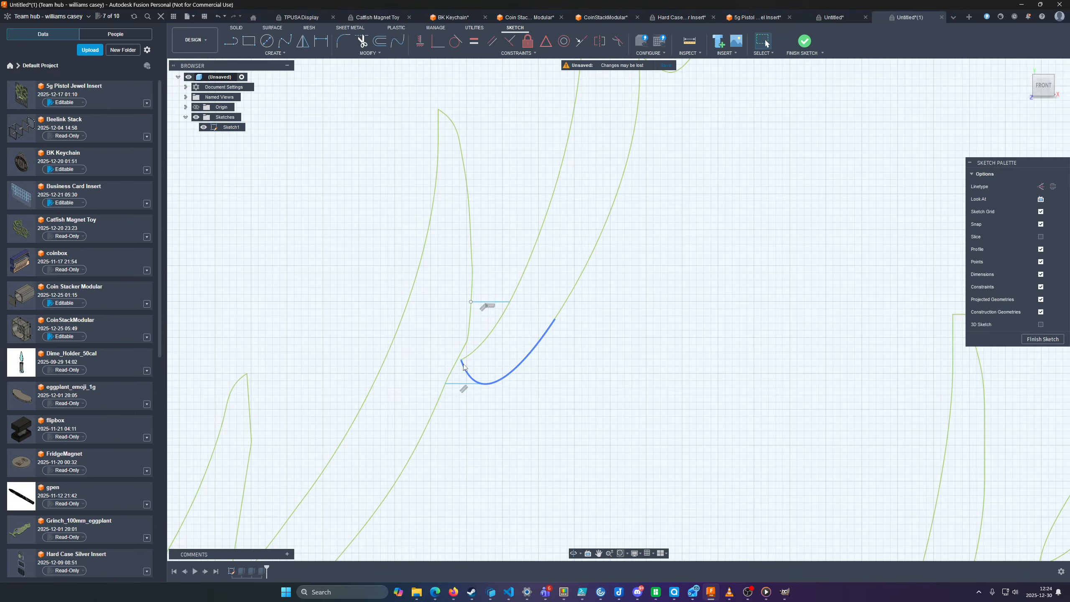
click(473, 355)
scroll(473, 355, down, 5)
click(418, 311)
scroll(296, 332, down, 8)
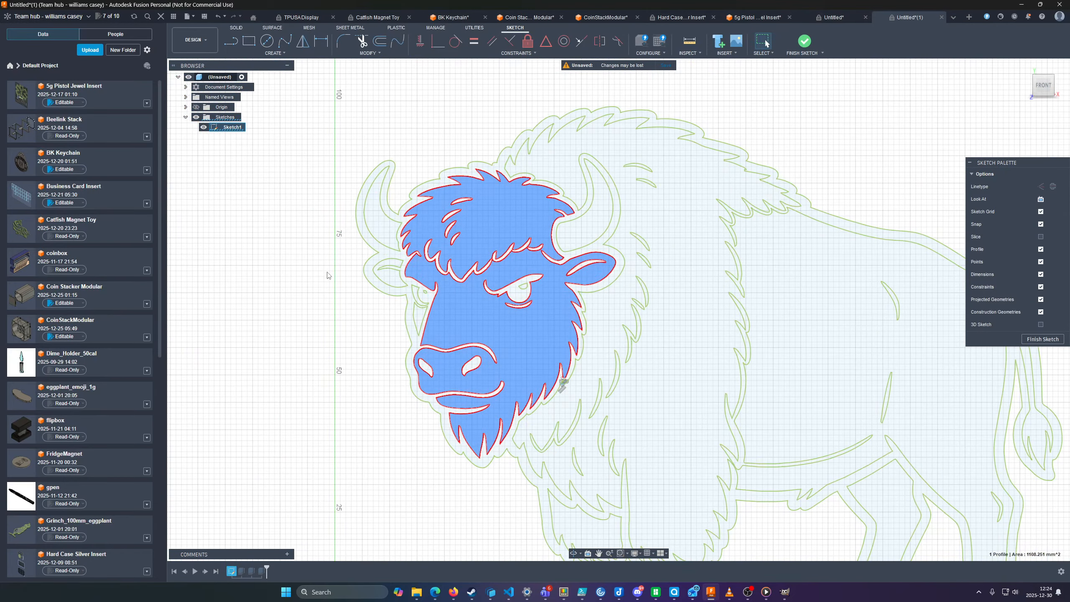
scroll(954, 341, down, 2)
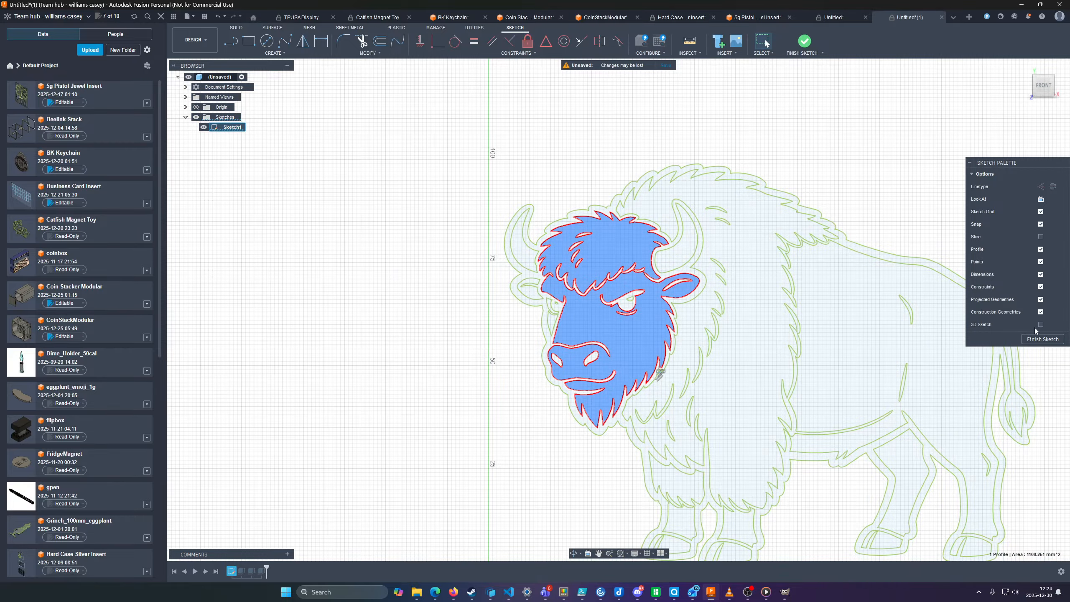
Finish the sketch edit, show all bodies again and select BuffaloBody to check whether it still includes the head
click(1040, 340)
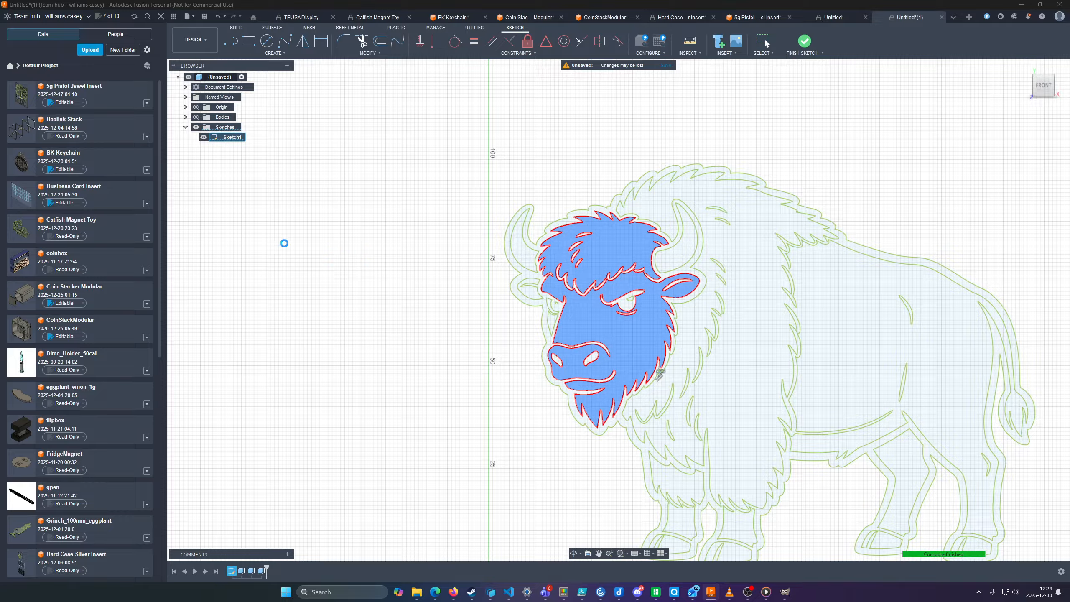
click(196, 117)
click(185, 117)
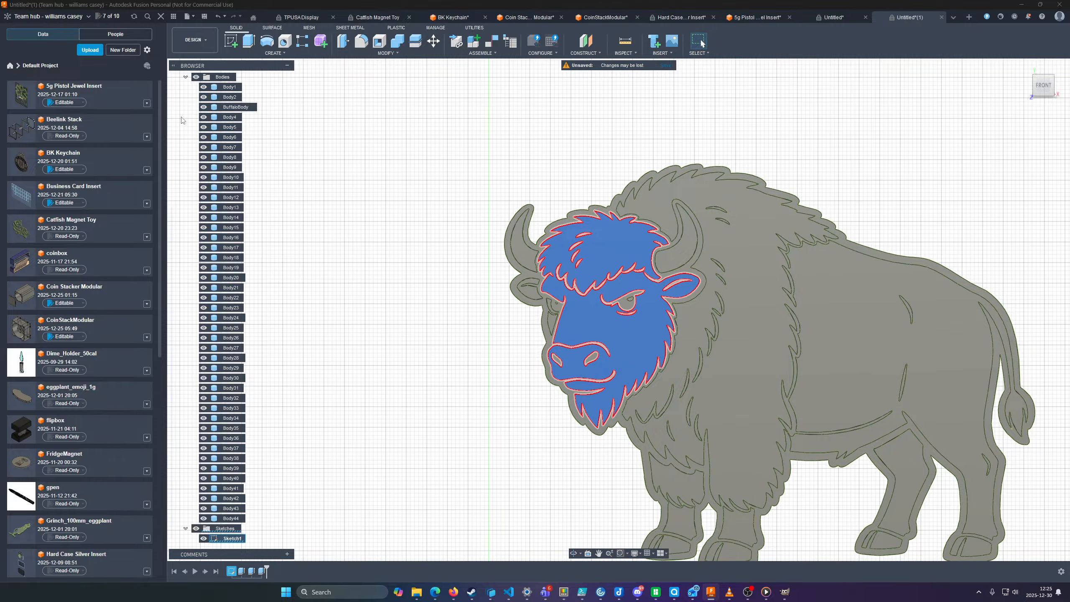
click(226, 109)
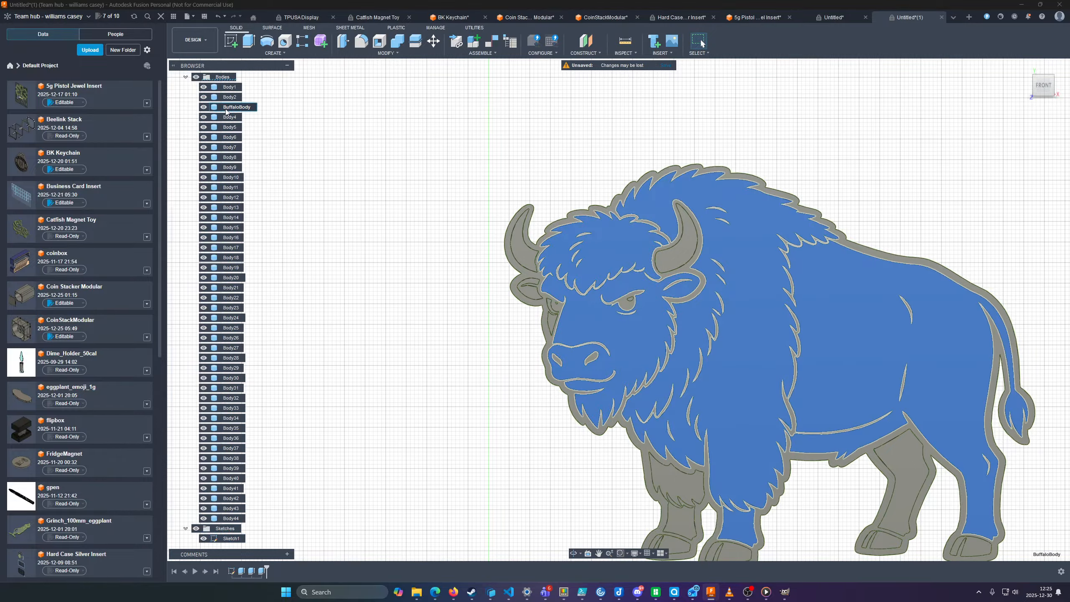
Edit the first extrusion so that the head profile is removed from its selected profiles
right_click(242, 572)
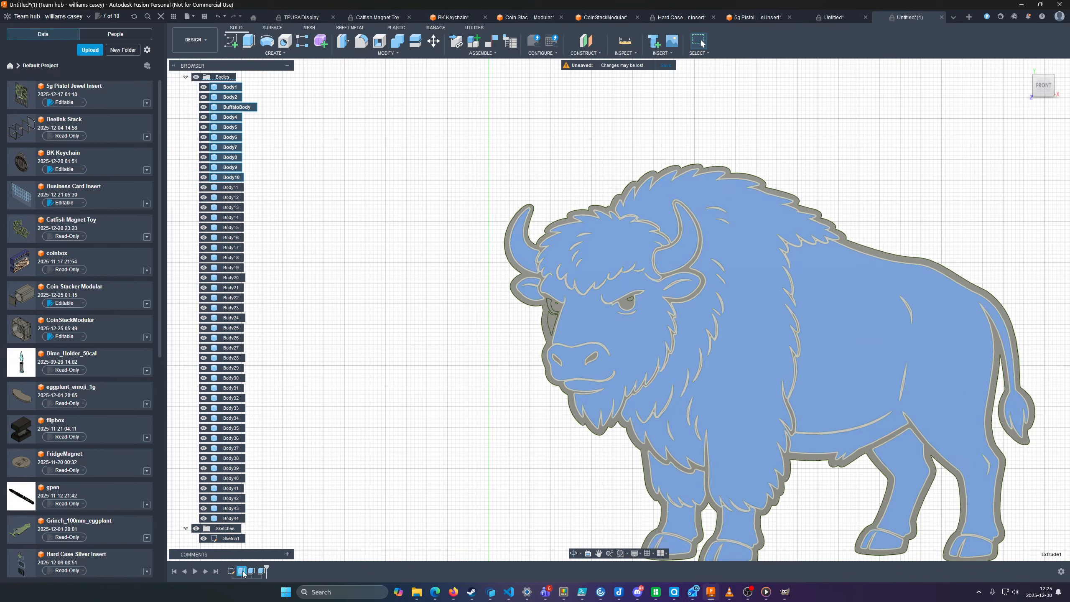
click(269, 481)
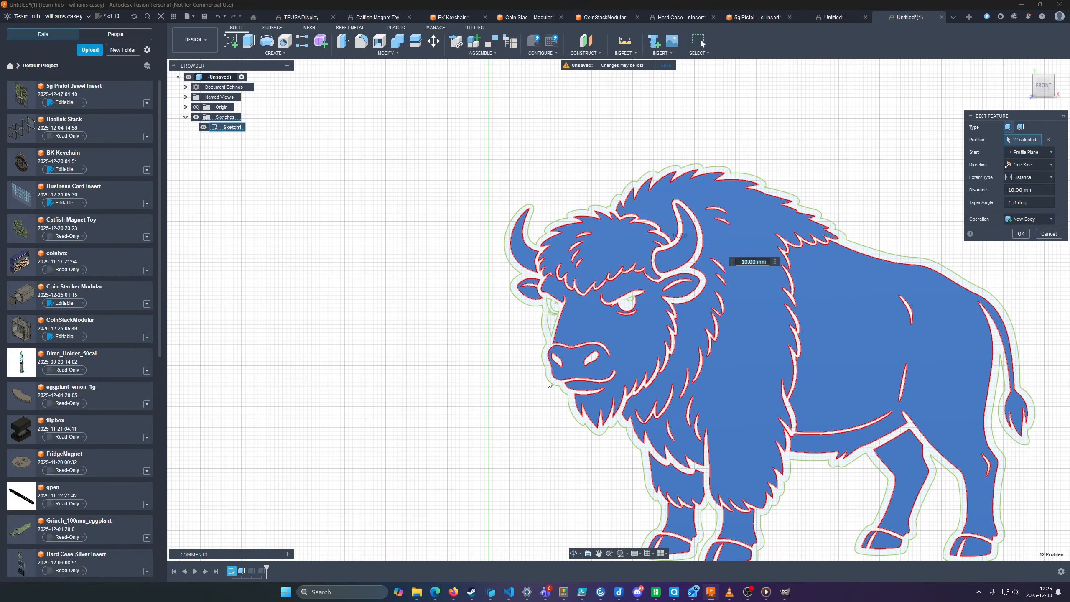
click(524, 353)
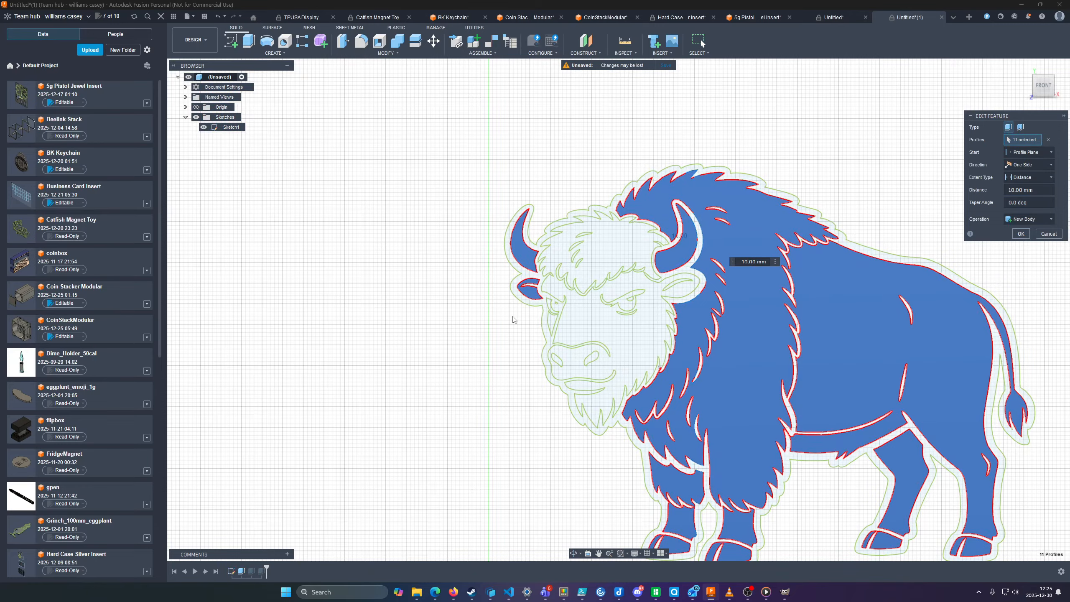
key(Return)
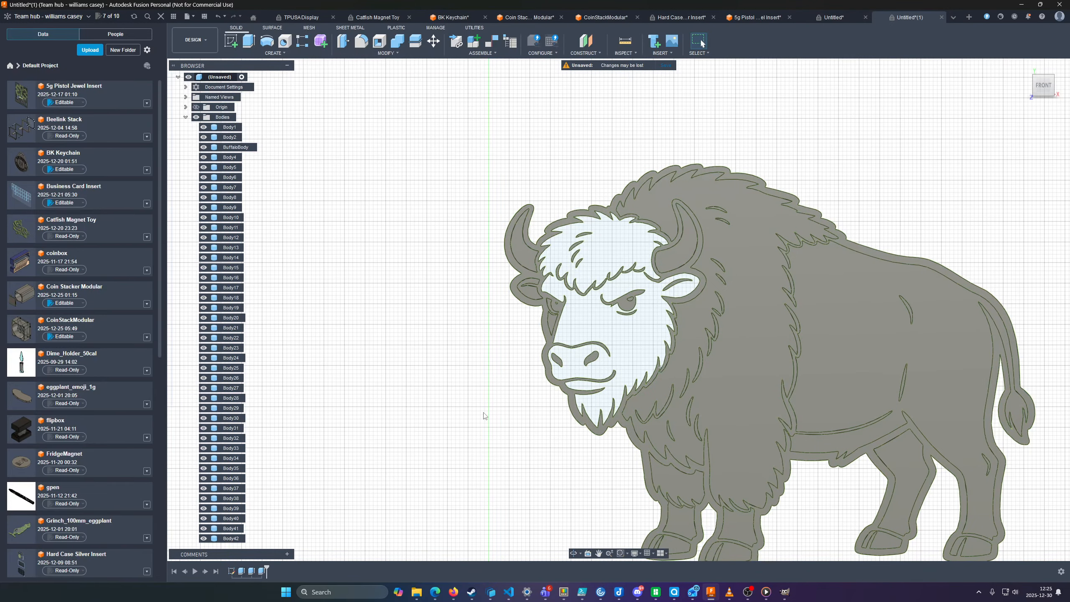
Extrude the head profile 10 mm as a new body
click(607, 345)
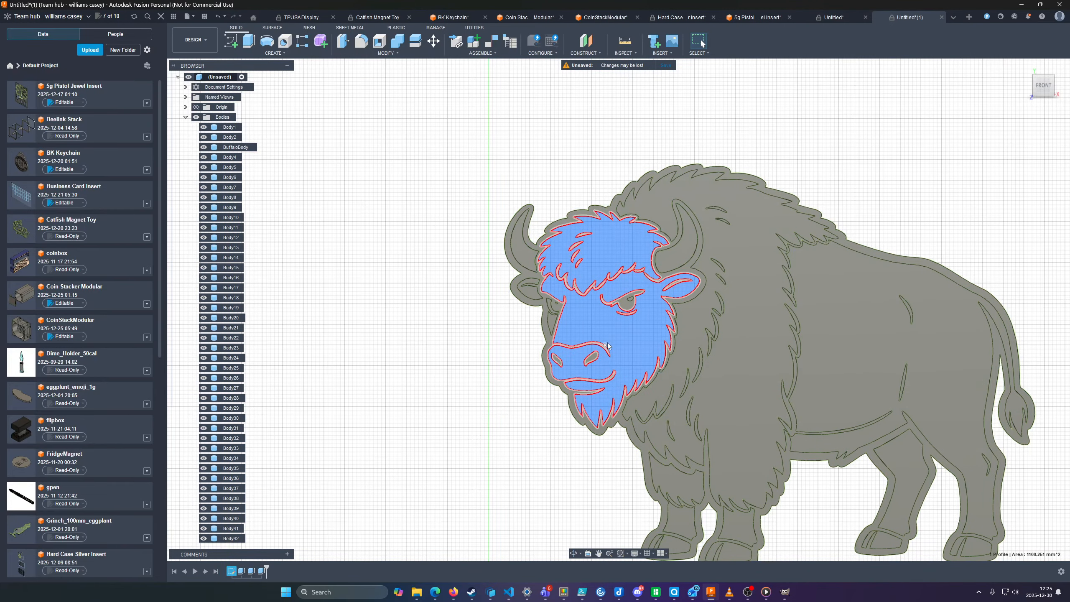
scroll(608, 345, up, 5)
text(e)
text(10)
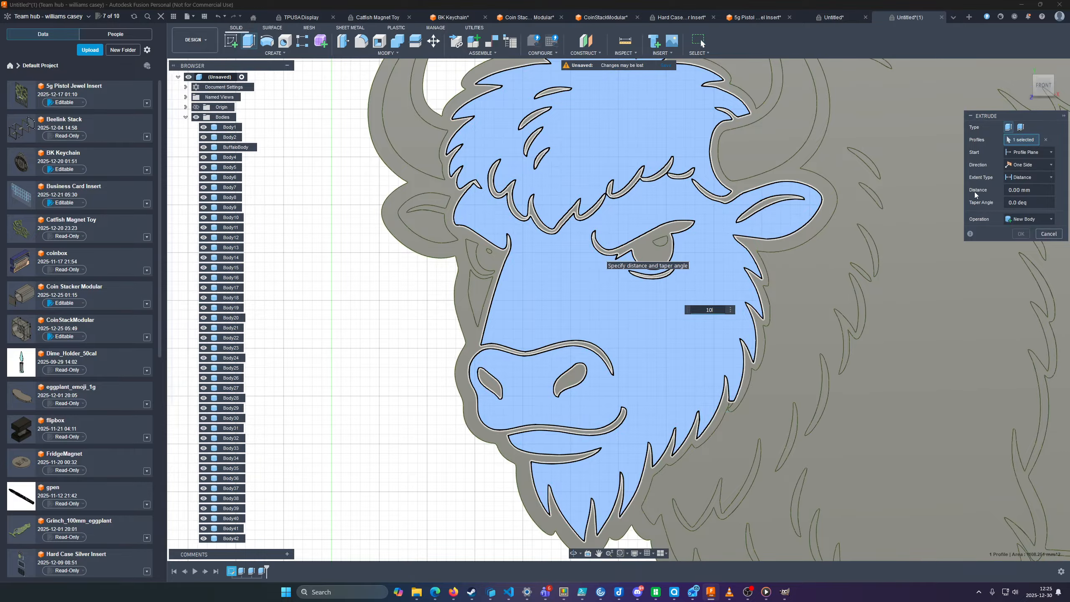
click(1024, 219)
click(1015, 263)
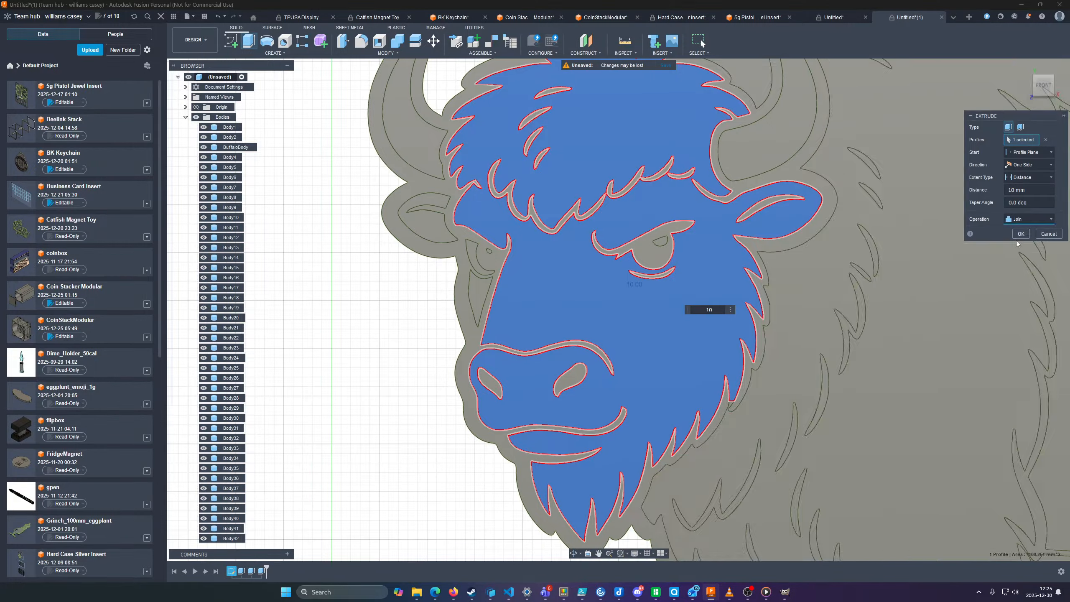
click(1020, 234)
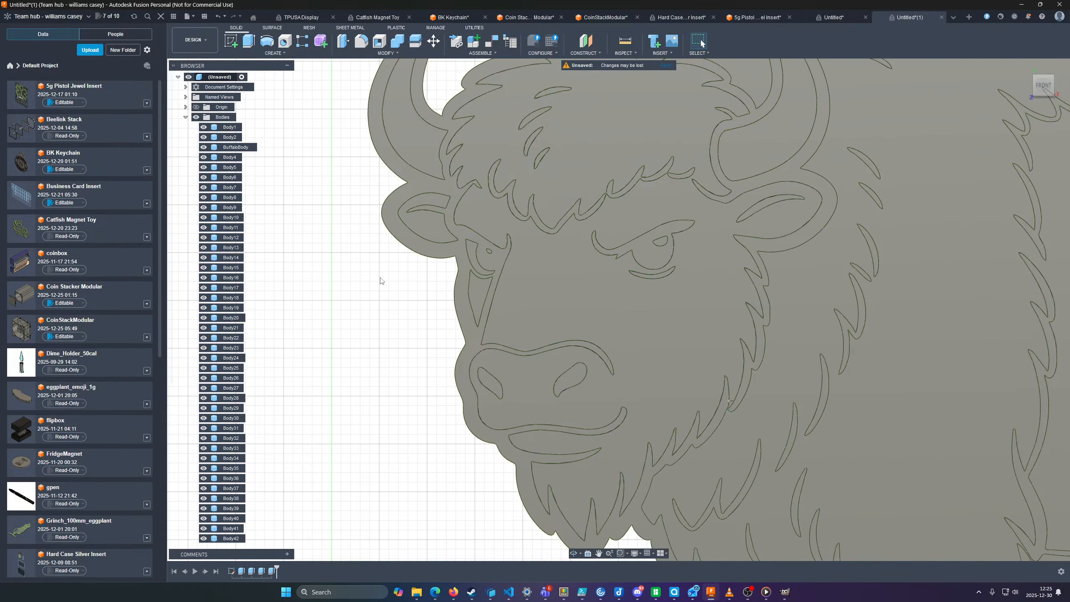
Rename the newly extruded head body as BuffaloHead
scroll(295, 335, down, 3)
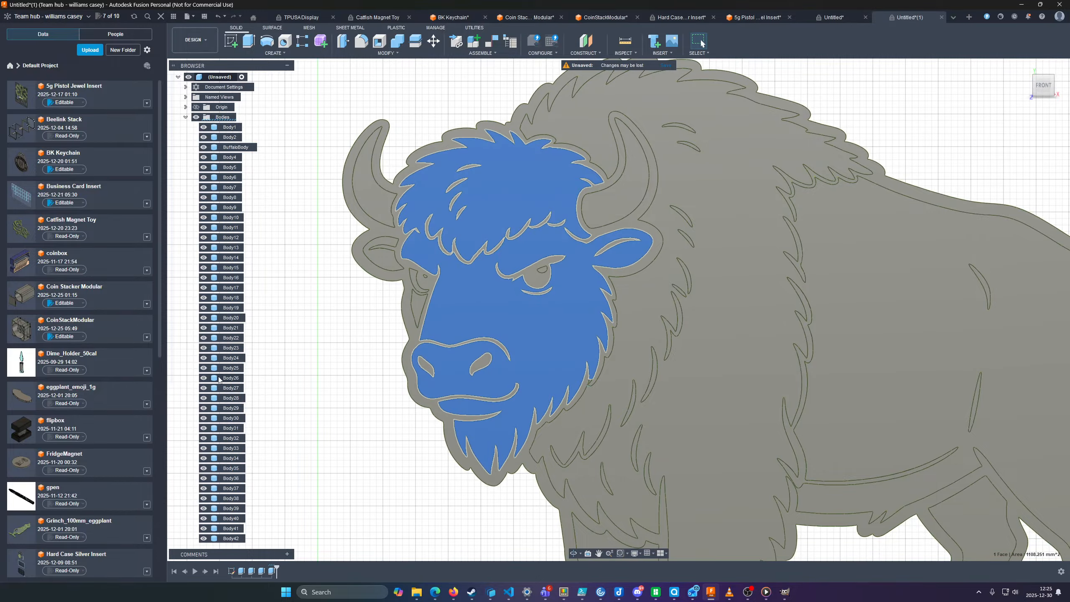
scroll(219, 379, down, 2)
click(233, 518)
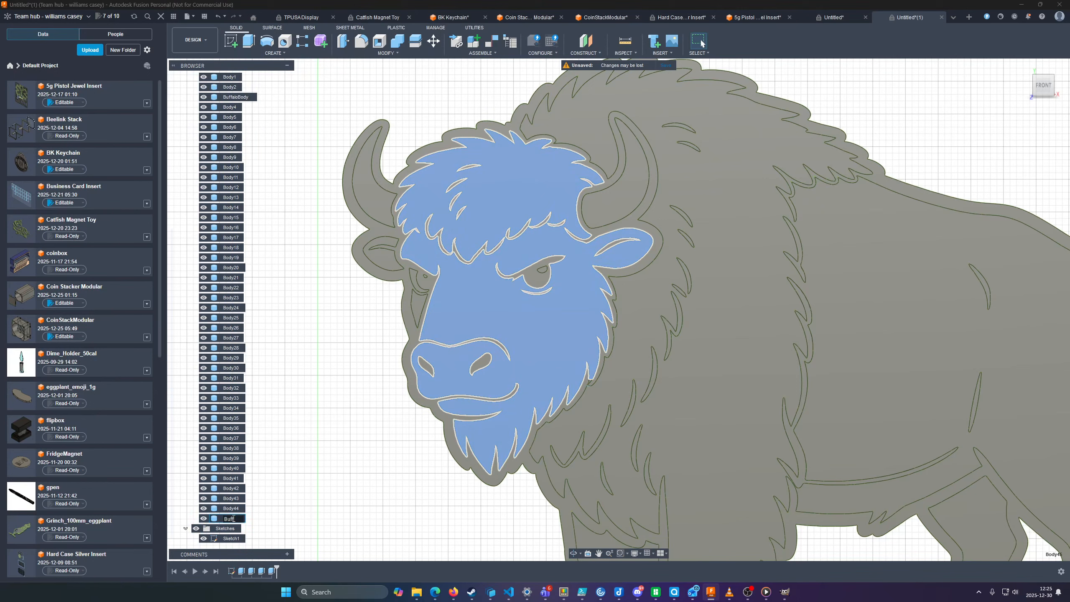
text(oHead)
key(Return)
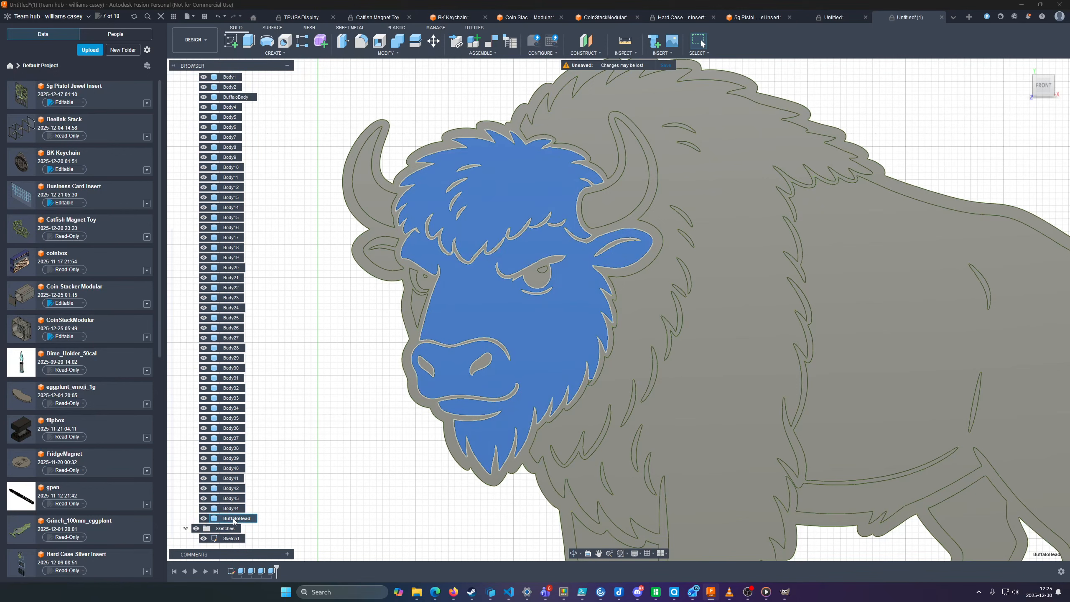
Select Body44, Body2, Body4 and Body5 one at a time to identify their buffalo parts, and inspect the extruded model at an angle
click(236, 509)
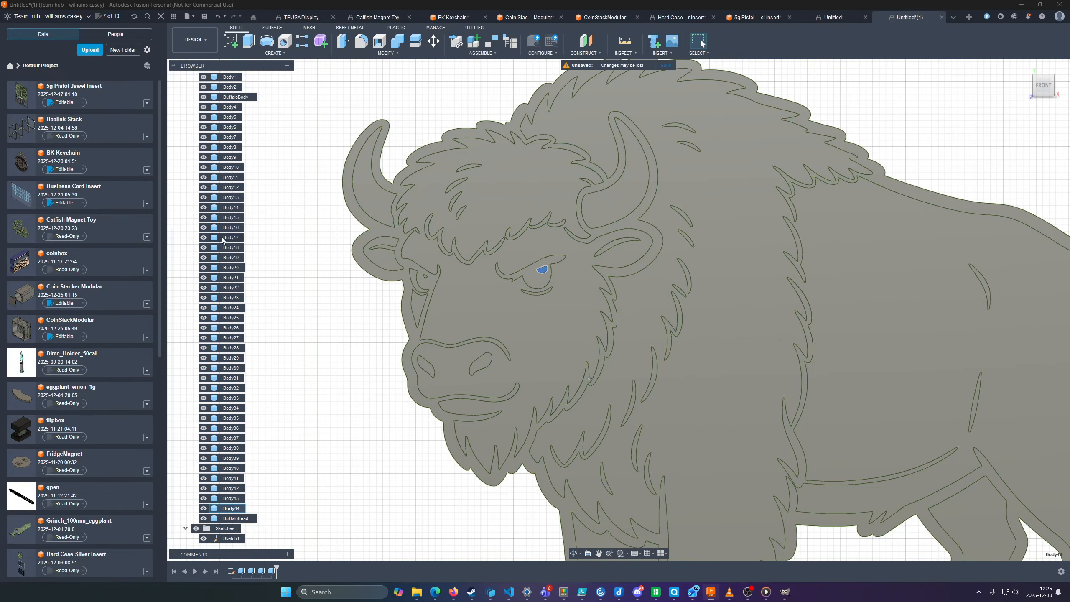
click(231, 88)
click(230, 107)
scroll(287, 181, down, 4)
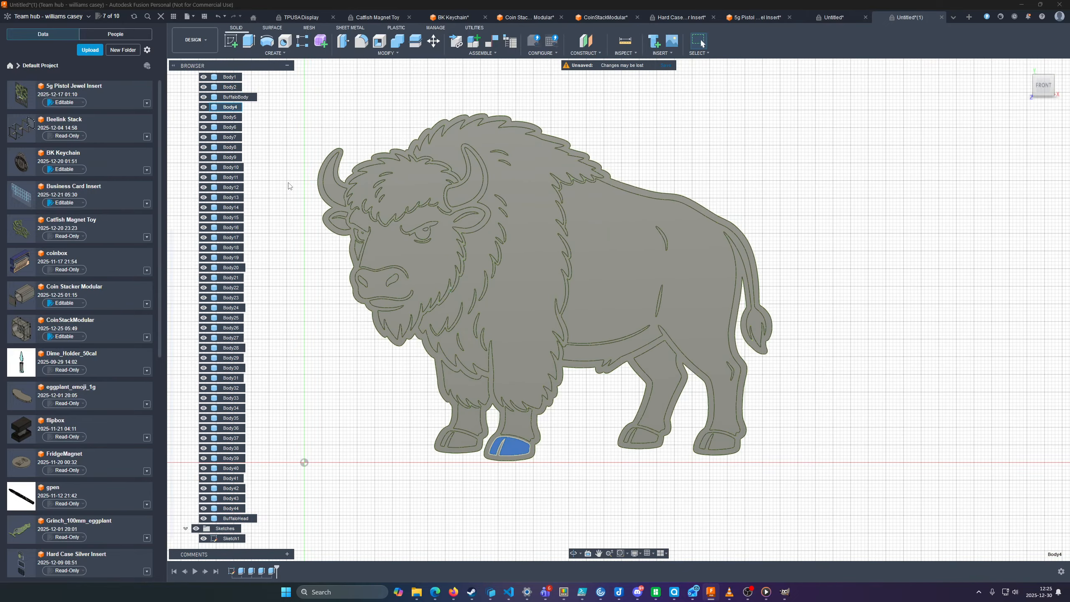
click(230, 117)
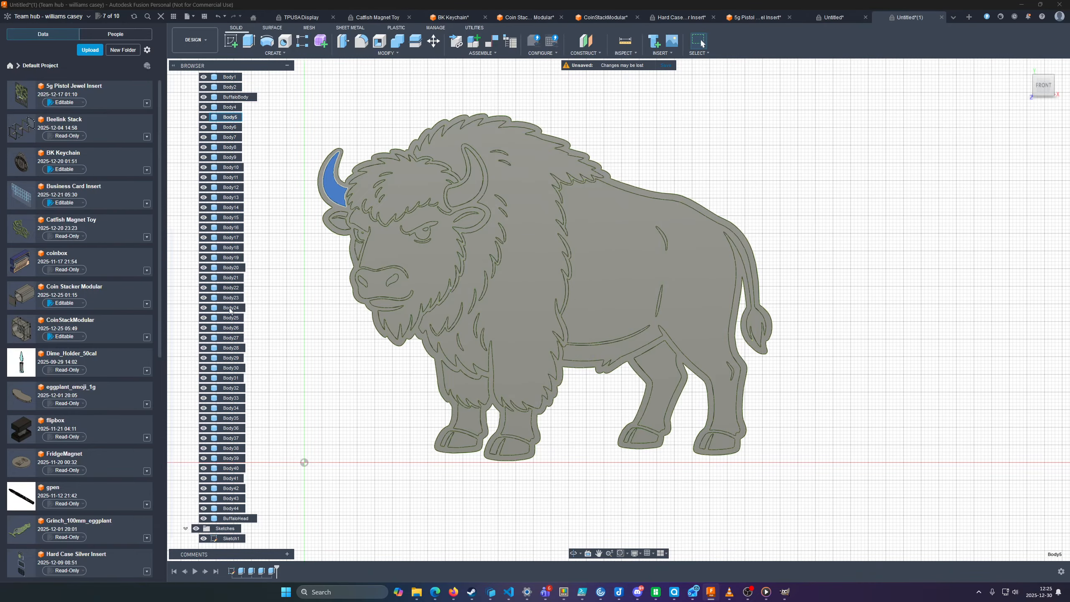
scroll(274, 253, down, 2)
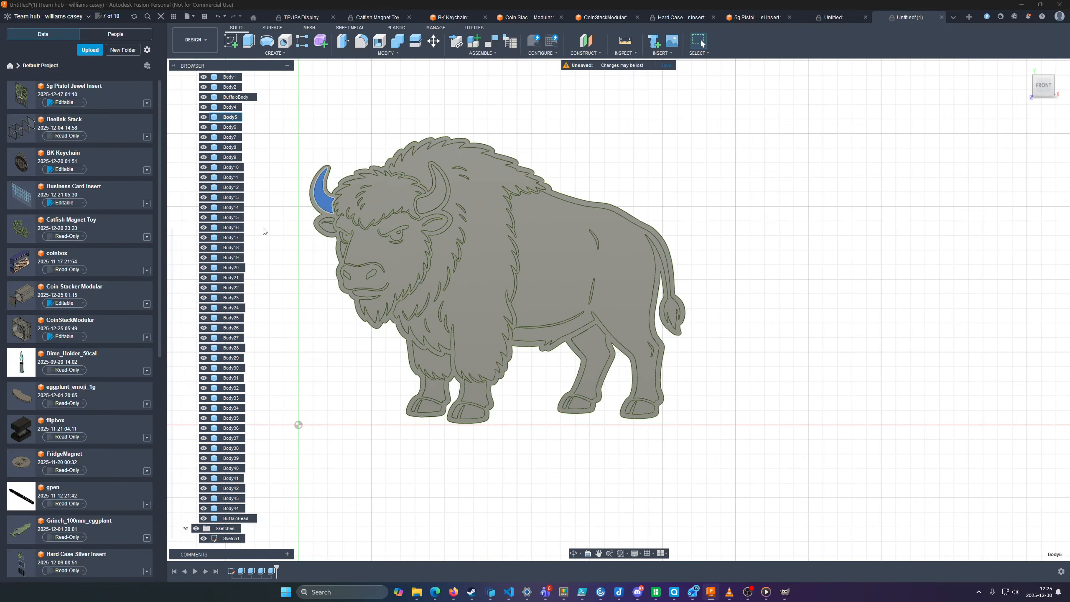
mouse_move(311, 258)
shift+middle_down()
mouse_move(341, 246)
mouse_move(333, 265)
mouse_move(317, 261)
shift+middle_up()
scroll(317, 260, up, 2)
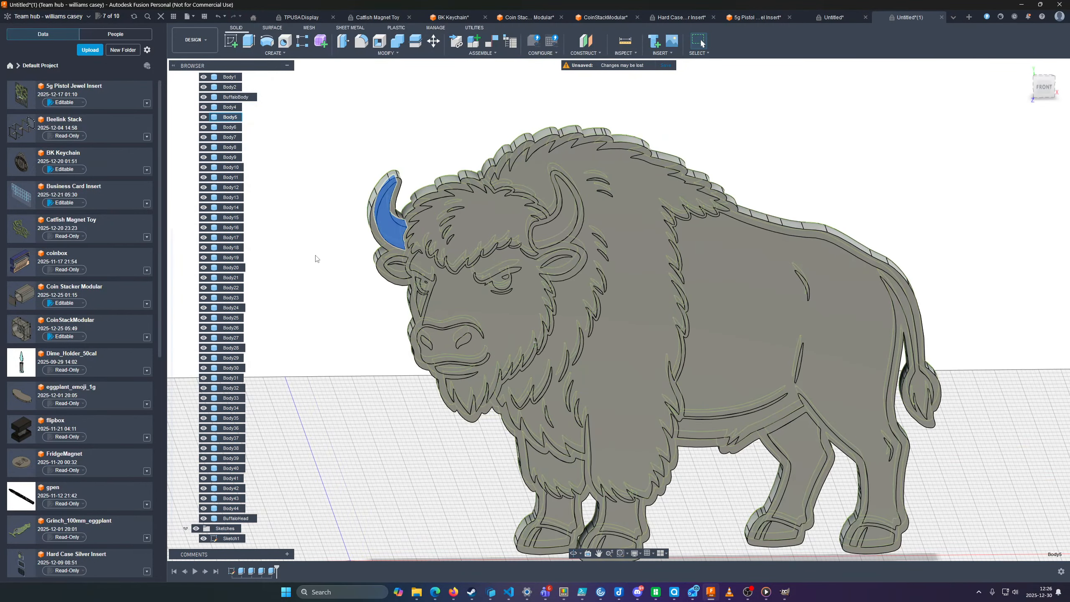